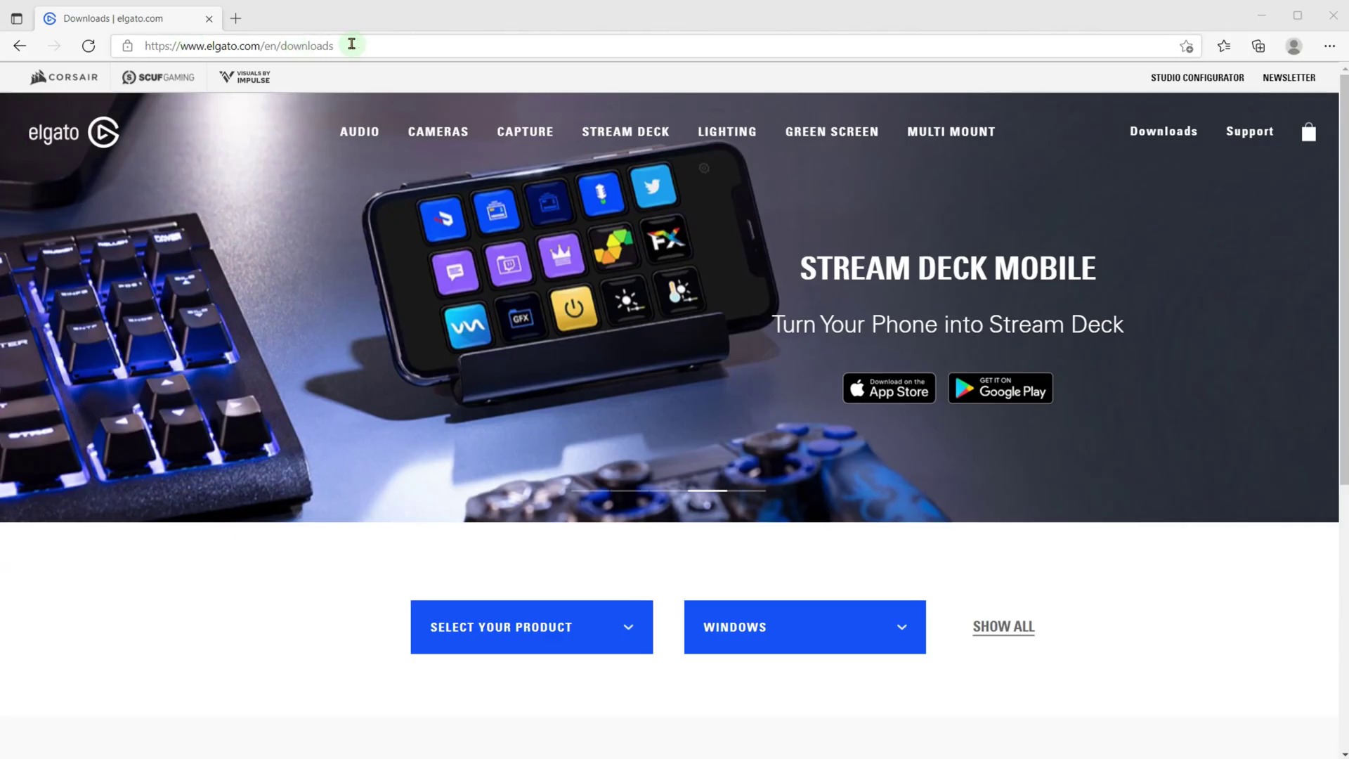
- On the Elgato downloads page, select Cam Link Pro as the product with Windows as the OS
{"action": "left_click", "coordinate": [342, 47]}
{"action": "left_click_drag", "start_coordinate": [161, 46], "coordinate": [153, 127]}
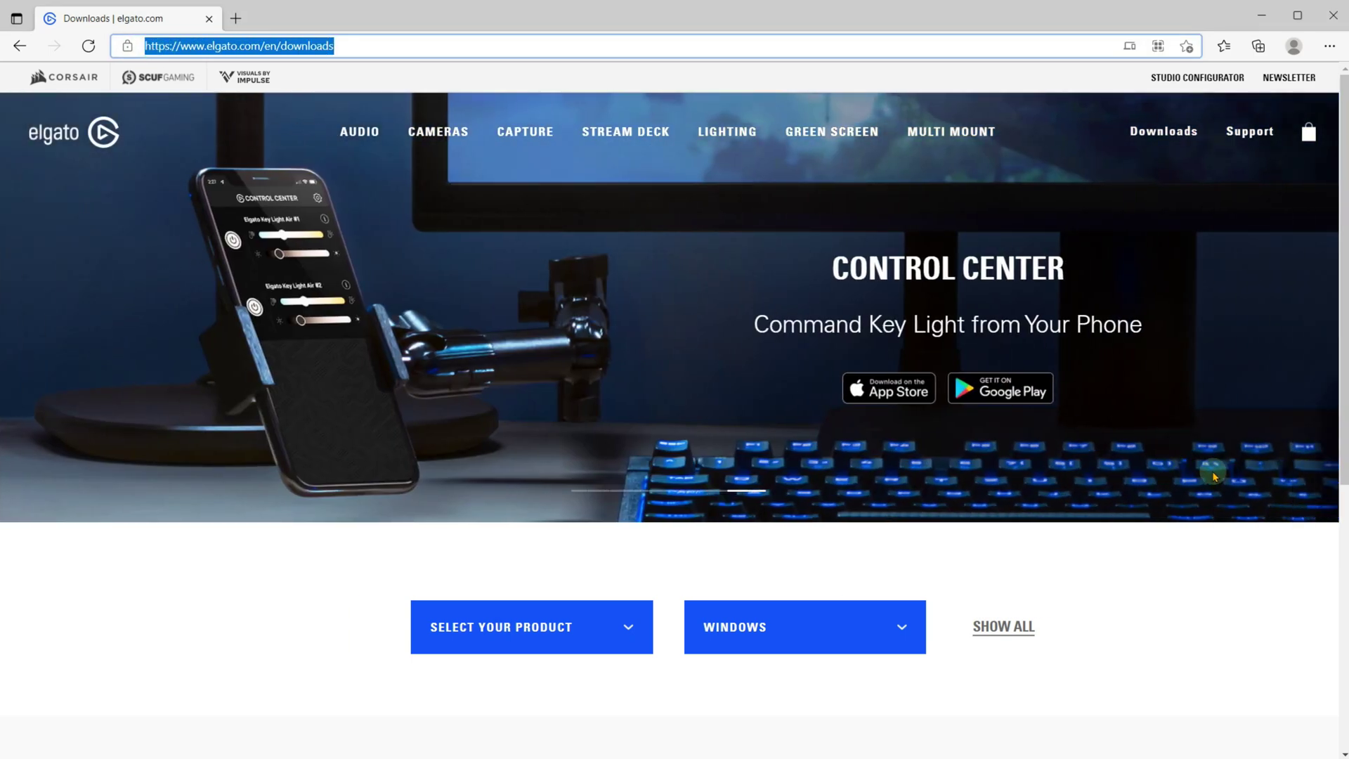
{"action": "left_click", "coordinate": [628, 629]}
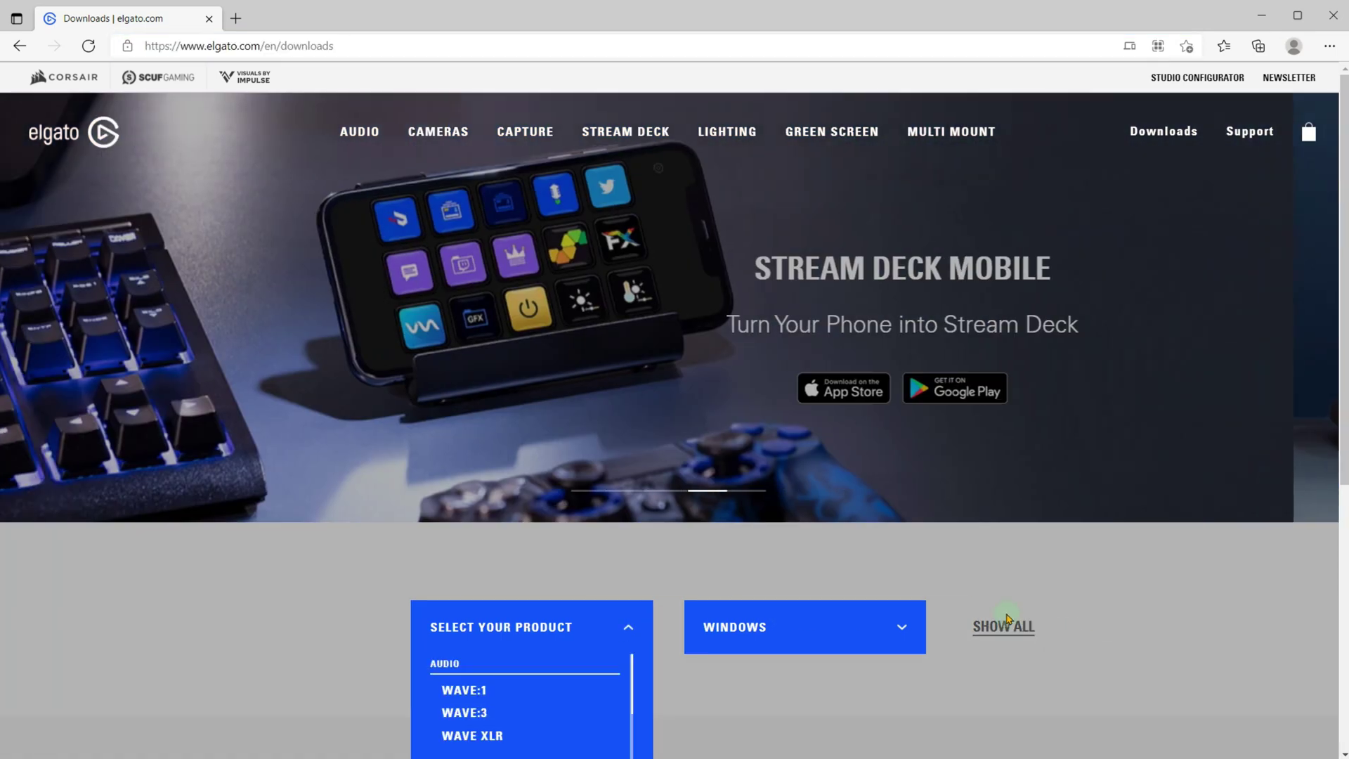
{"action": "left_click", "coordinate": [904, 628]}
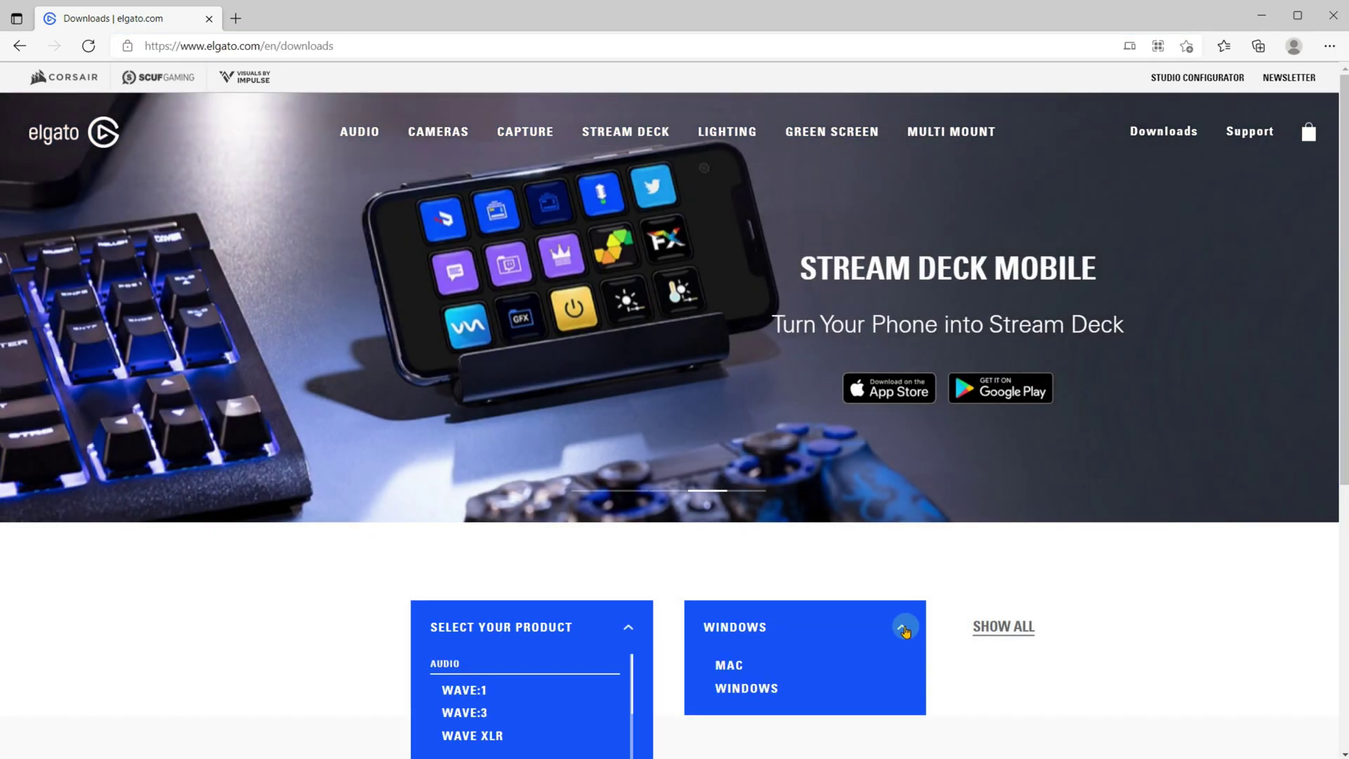
{"action": "left_click", "coordinate": [753, 632]}
{"action": "left_click", "coordinate": [613, 641]}
{"action": "scroll", "coordinate": [613, 641], "scroll_direction": "down", "scroll_amount": 3}
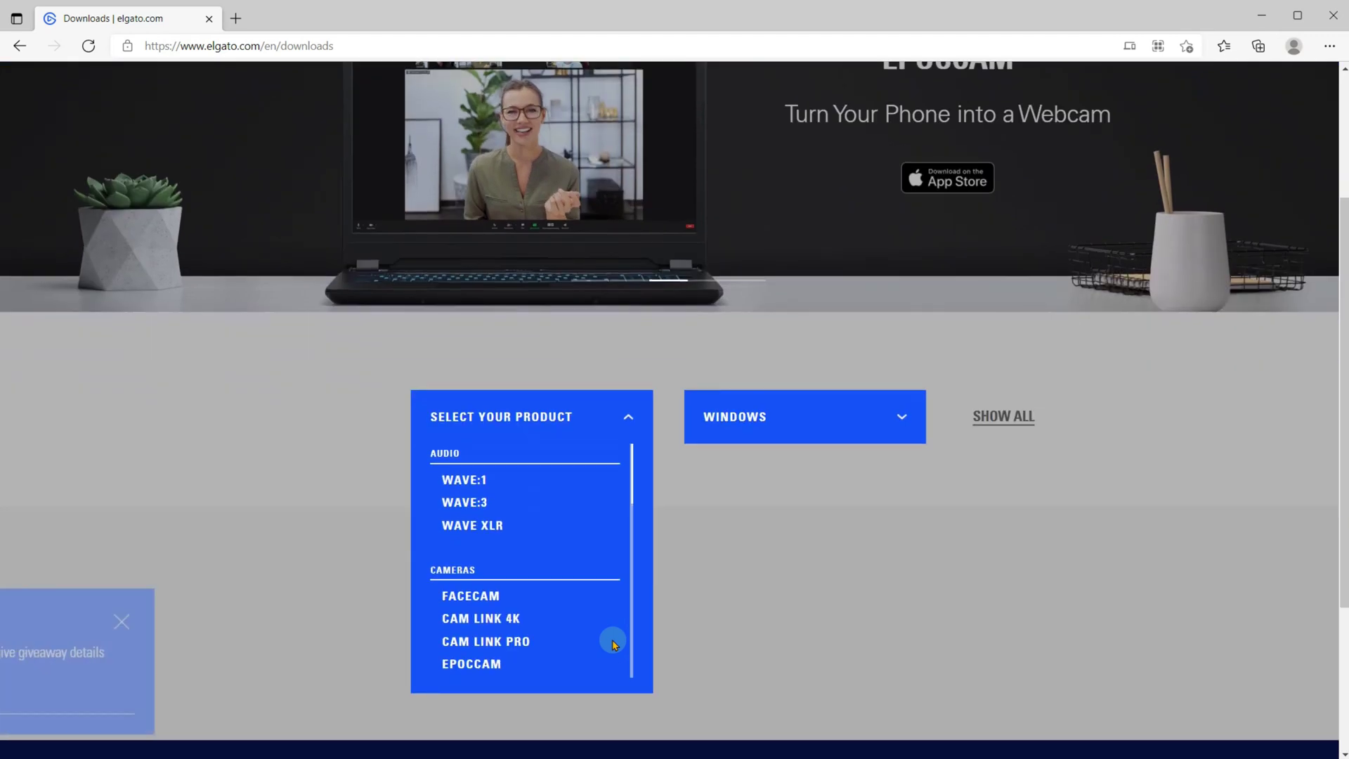
{"action": "left_click", "coordinate": [469, 641]}
- Dismiss the newsletter pop-up and download the 4K Capture Utility 1.7.5 installer
{"action": "left_click", "coordinate": [355, 622]}
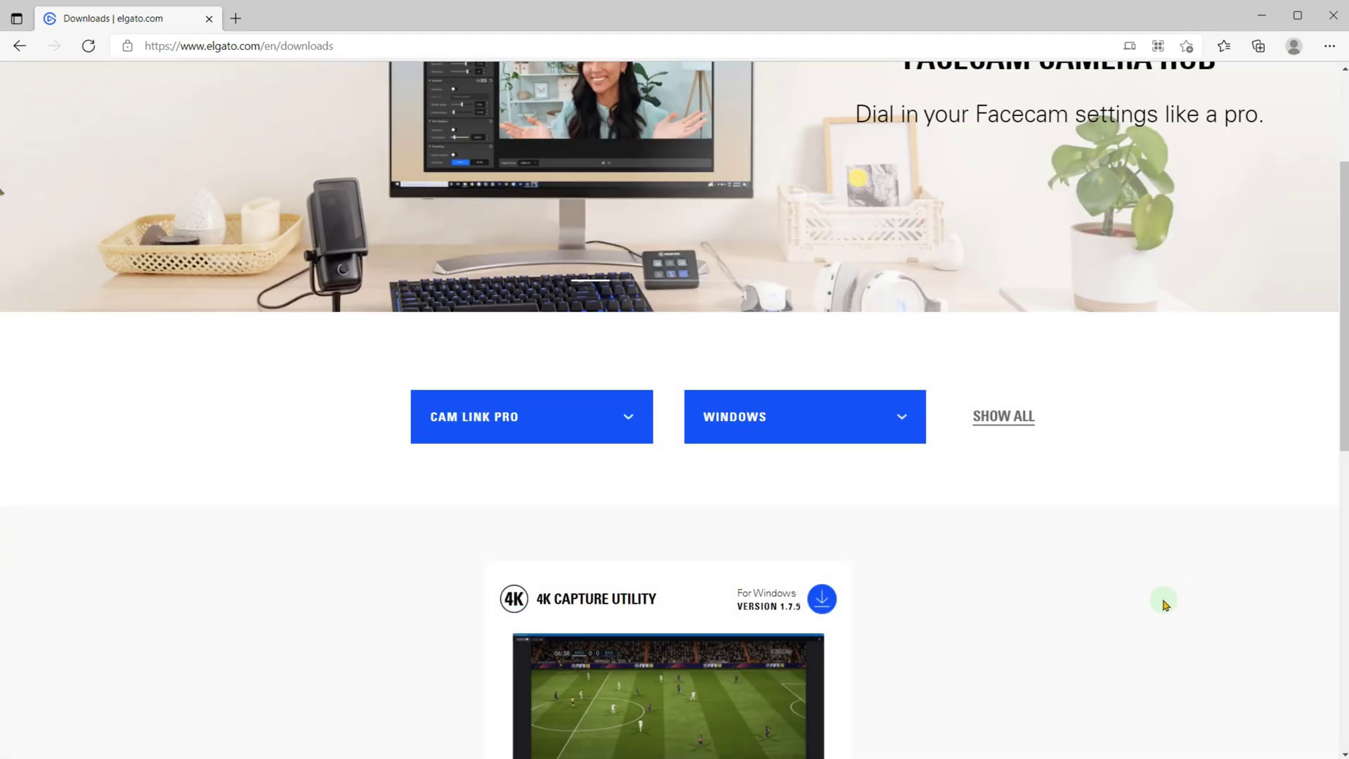
{"action": "scroll", "coordinate": [1163, 606], "scroll_direction": "down", "scroll_amount": 3}
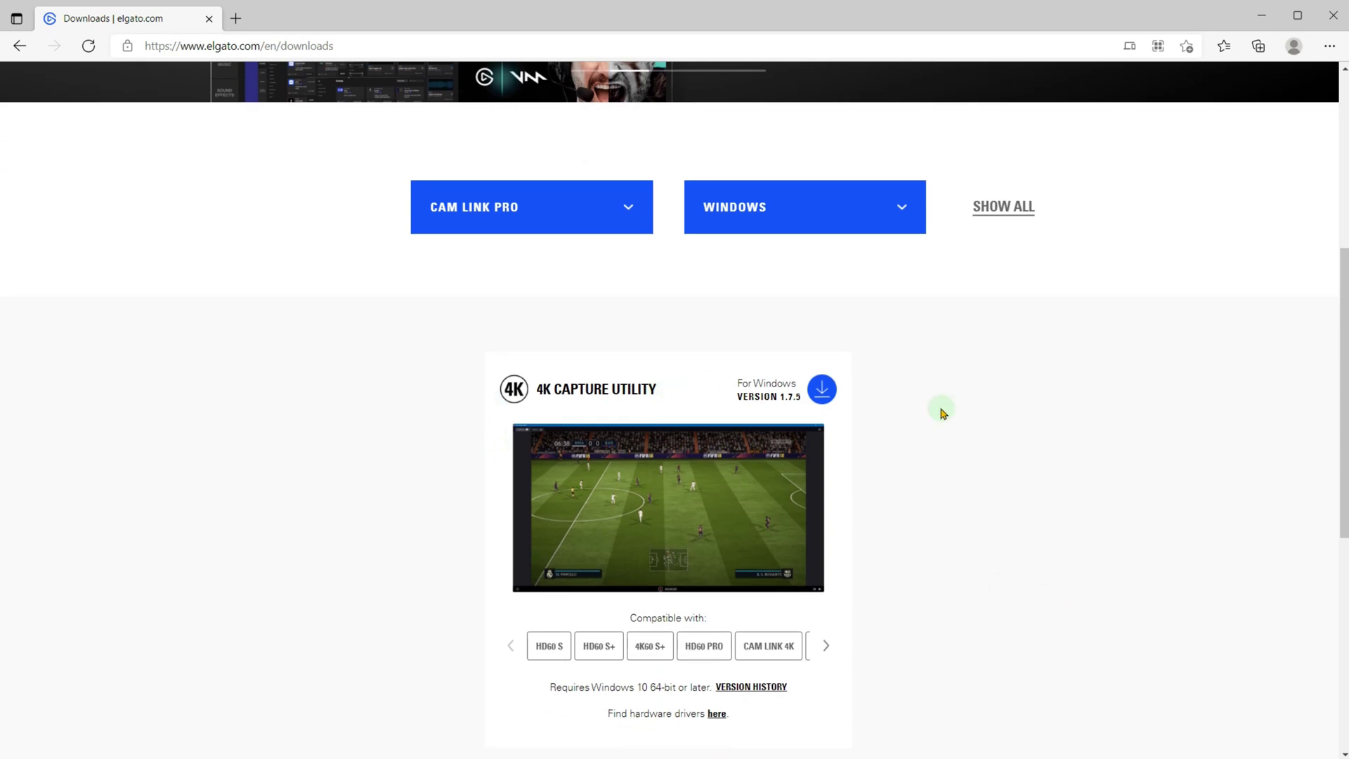
{"action": "scroll", "coordinate": [989, 420], "scroll_direction": "down", "scroll_amount": 1}
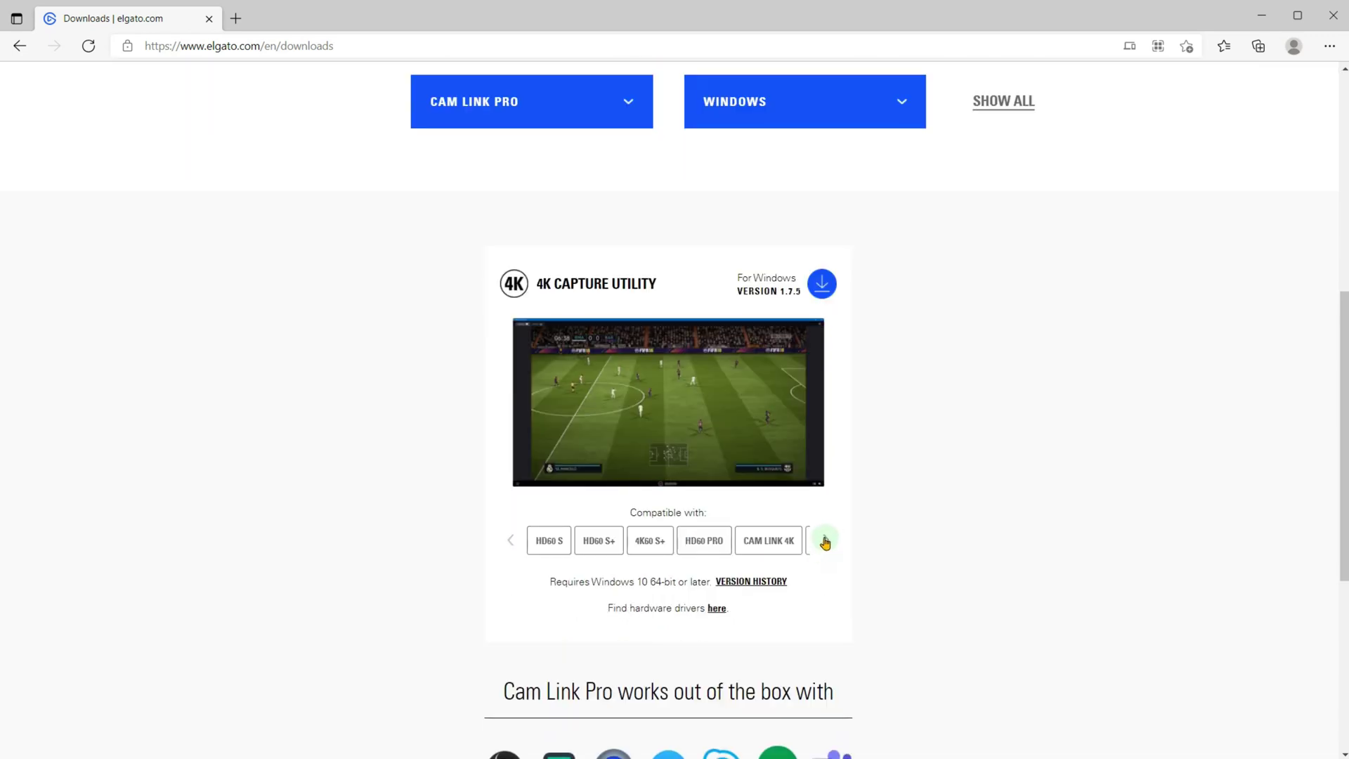
{"action": "left_click", "coordinate": [825, 540]}
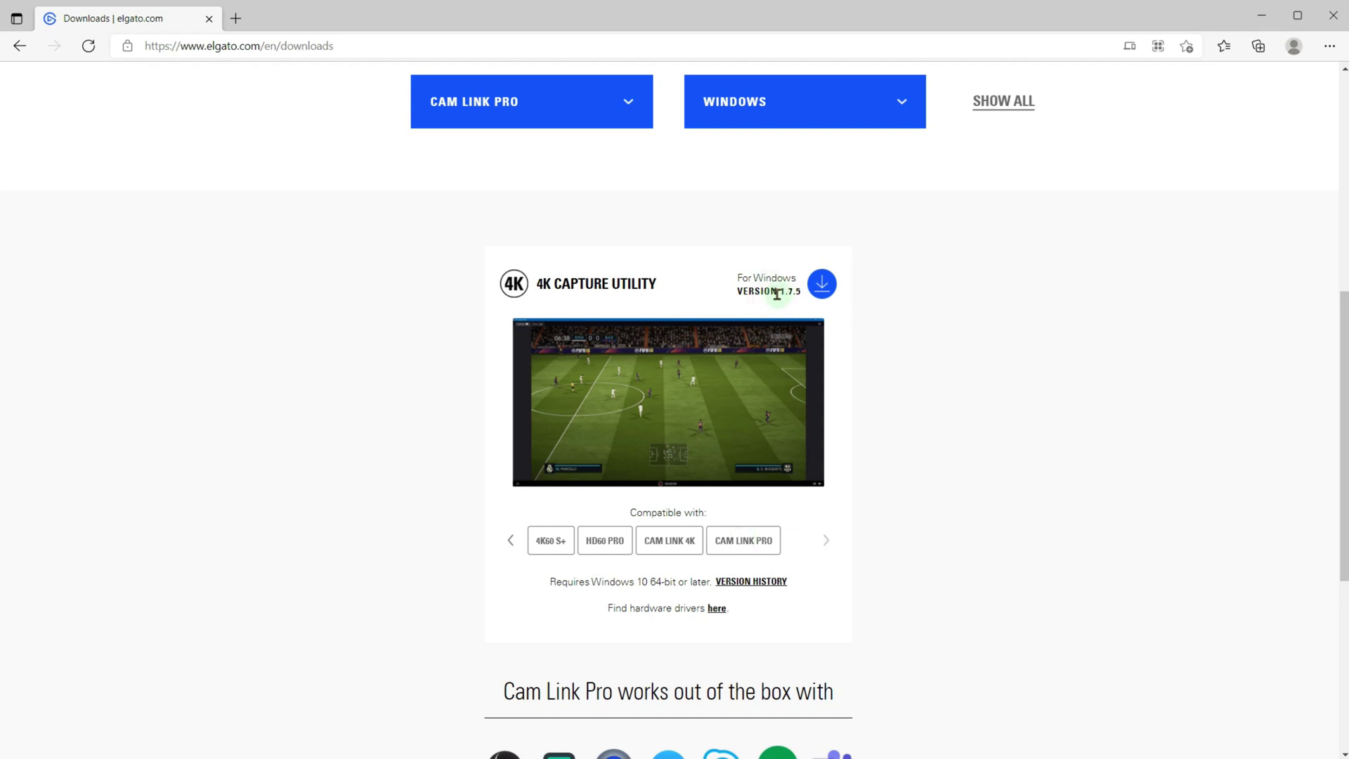
{"action": "left_click", "coordinate": [822, 286]}
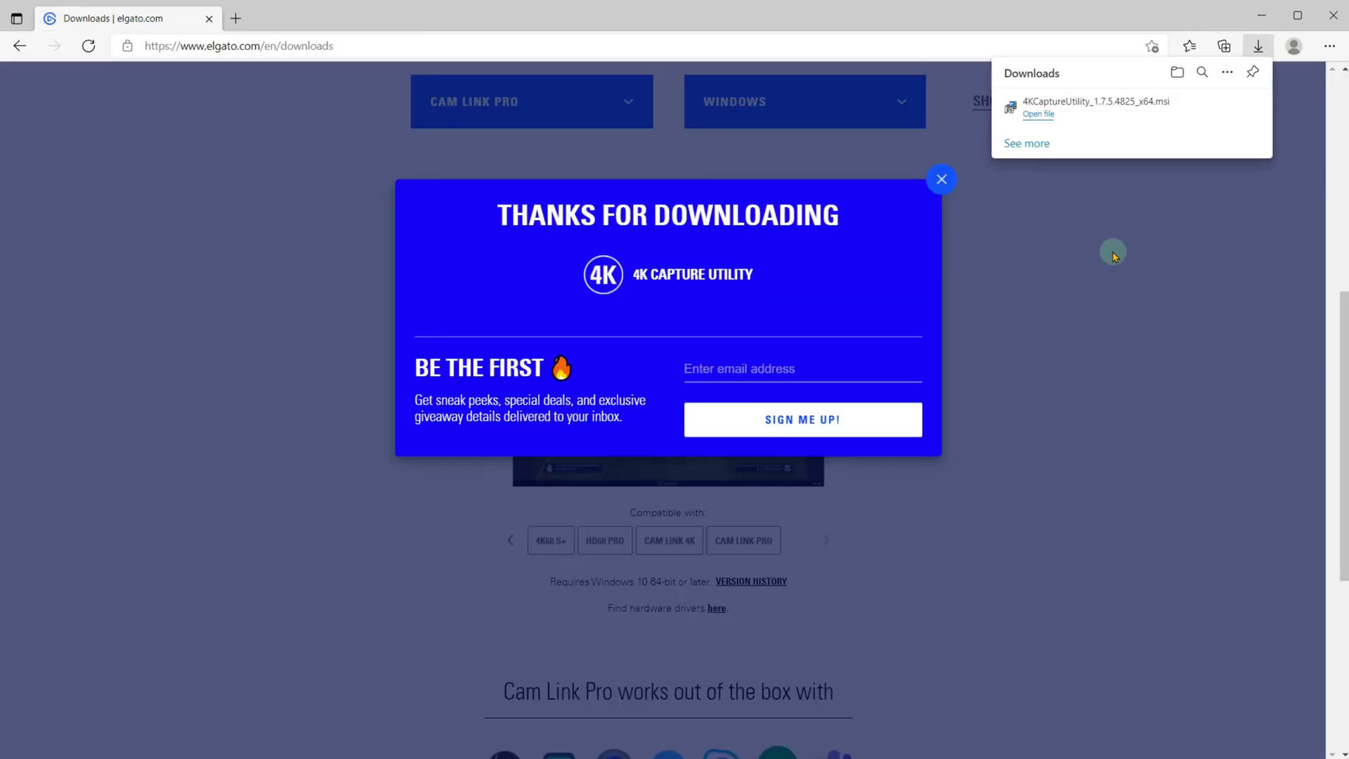
- Run the 4K Capture Utility installer, accepting the EULA and the default folder, then finish setup
{"action": "left_click", "coordinate": [1046, 117]}
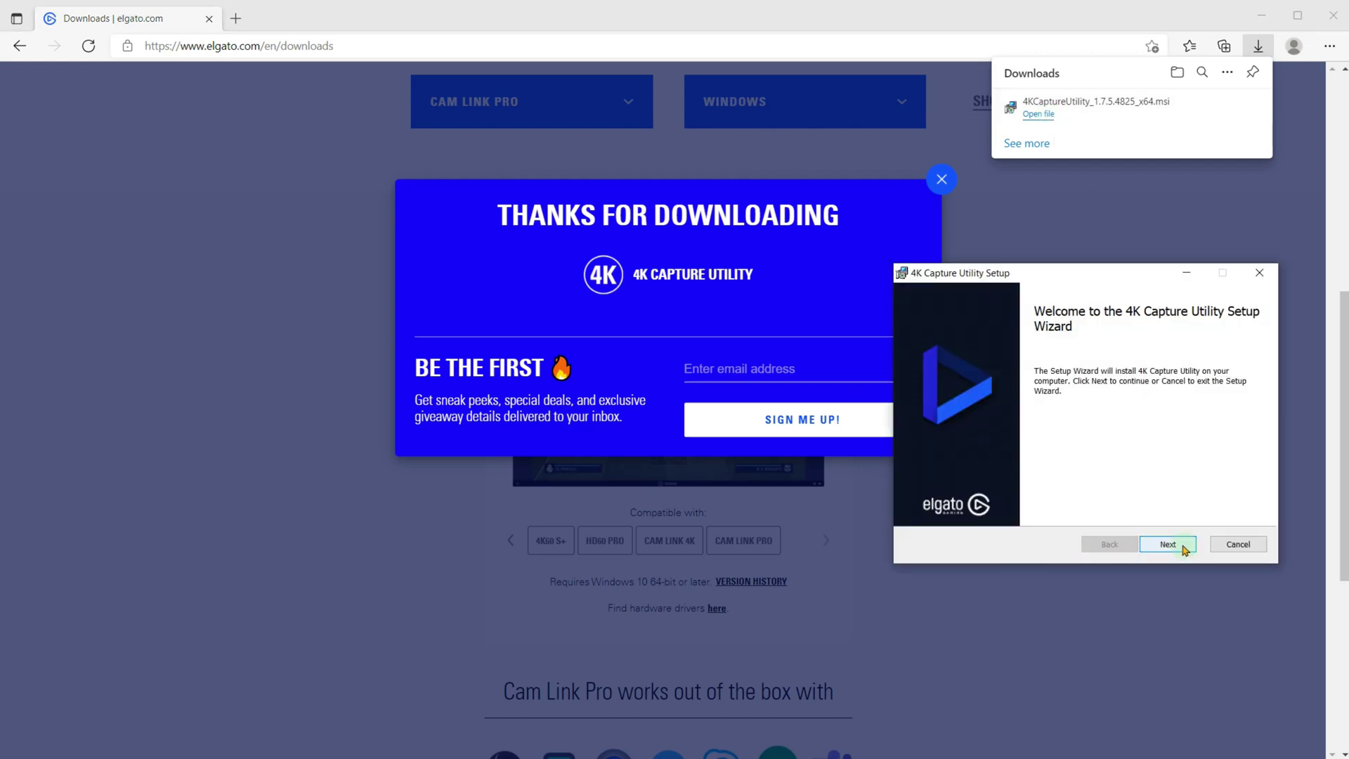
{"action": "left_click", "coordinate": [1168, 545]}
{"action": "left_click", "coordinate": [920, 507]}
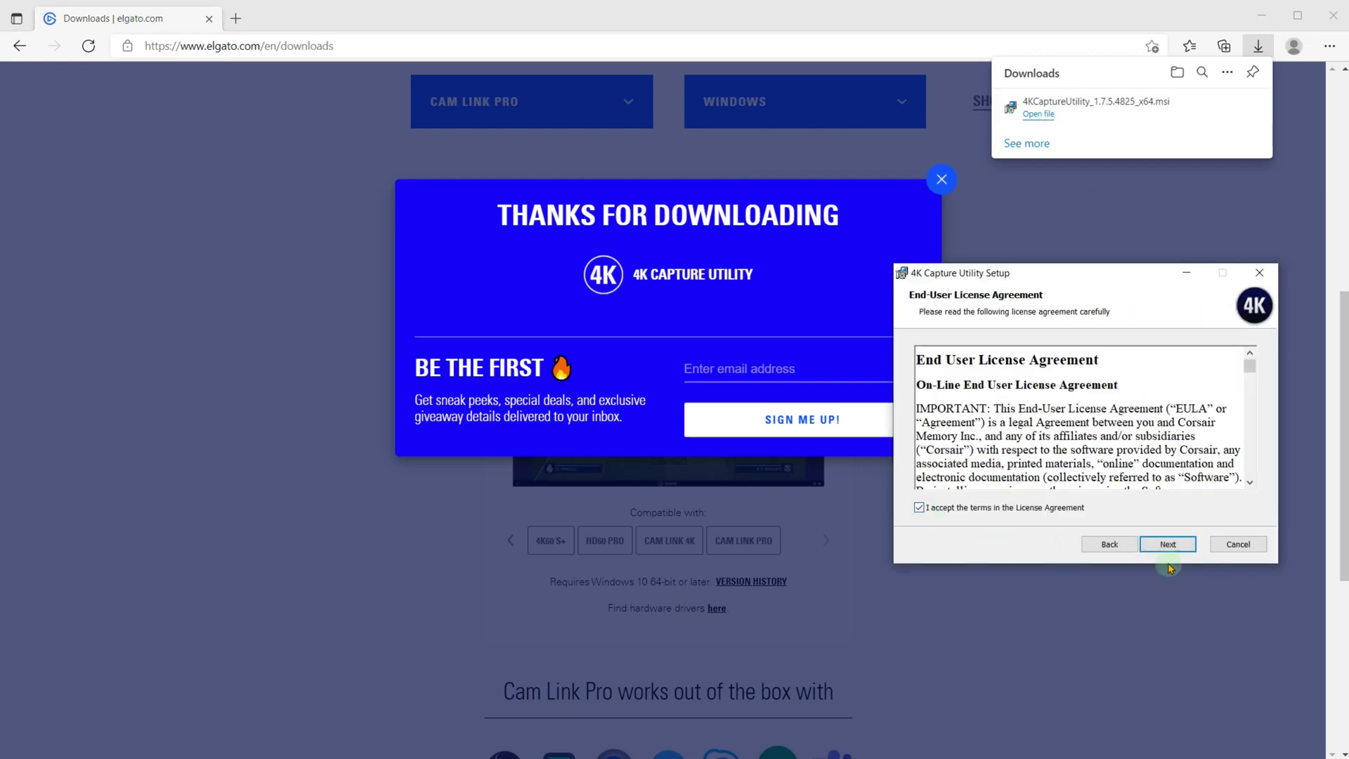
{"action": "left_click", "coordinate": [1168, 544]}
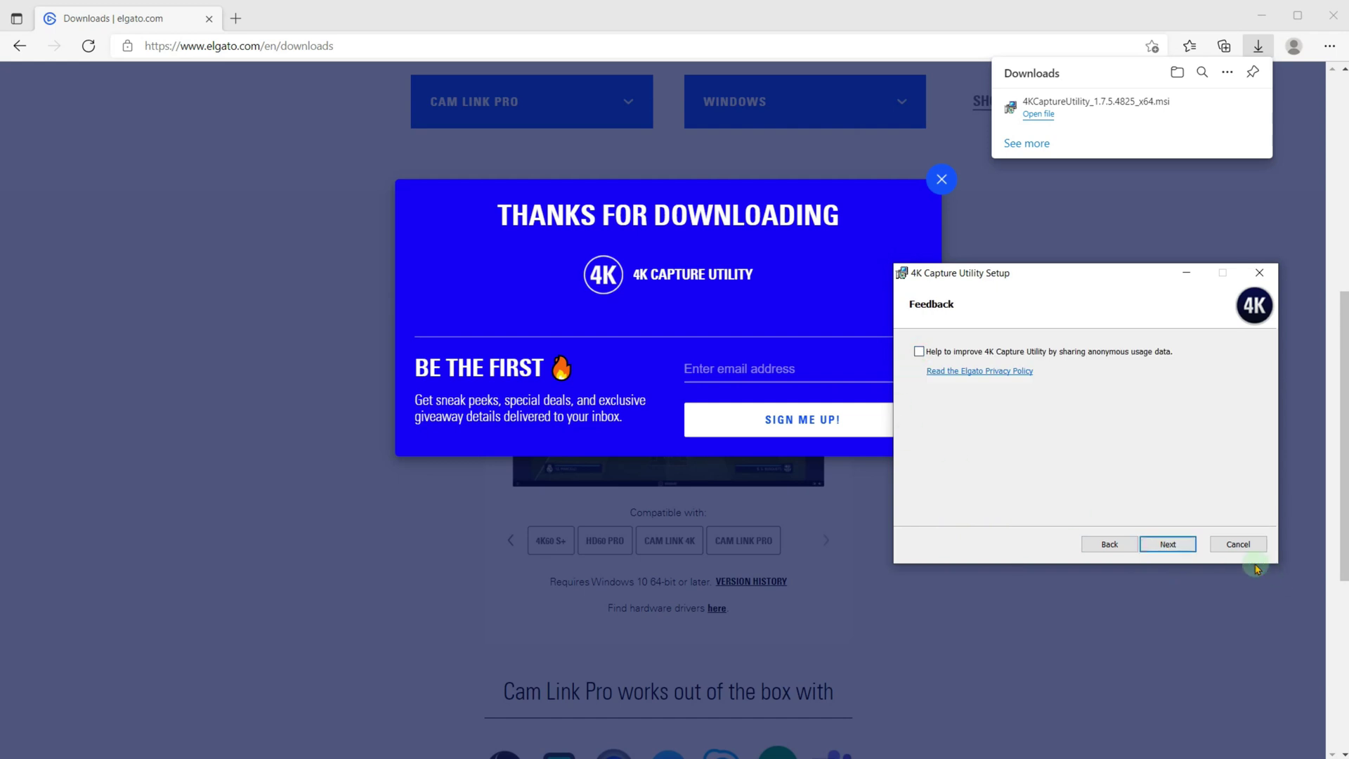
{"action": "left_click", "coordinate": [1191, 547]}
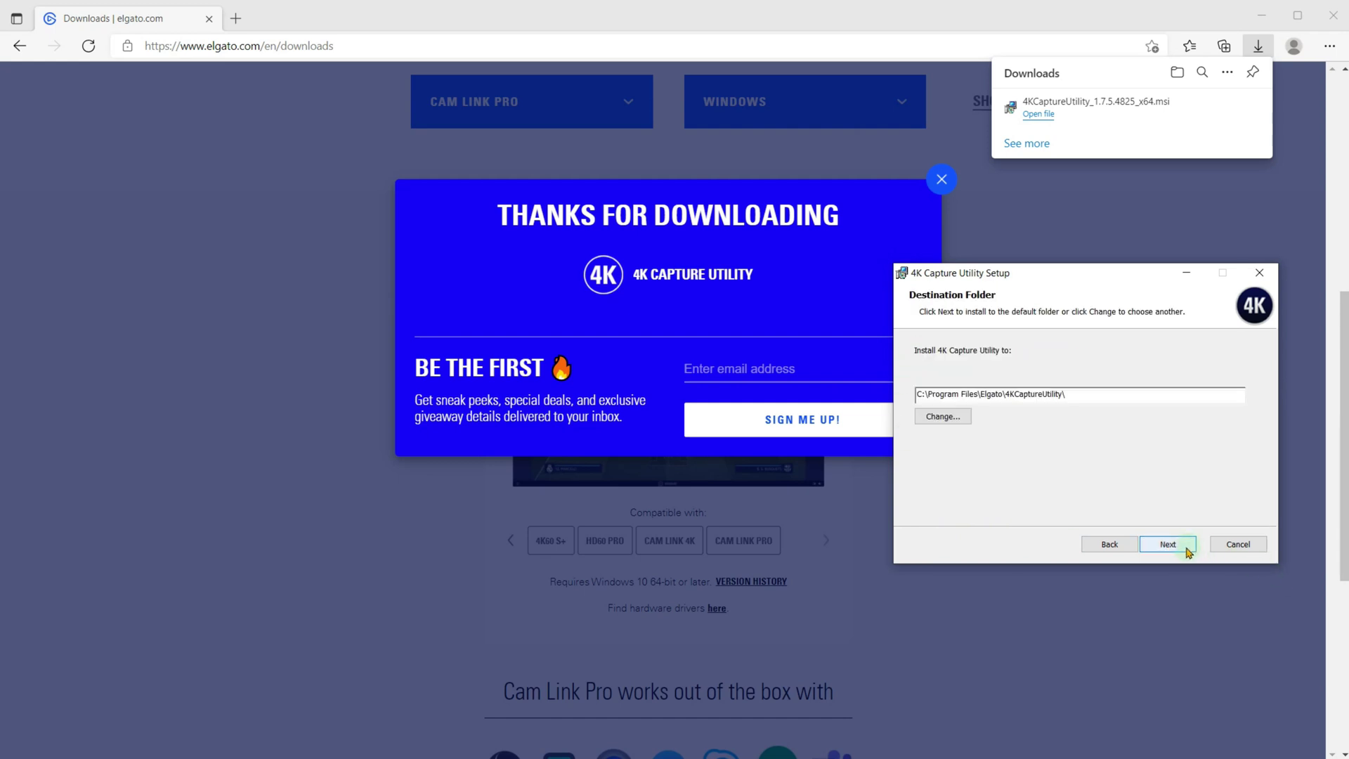
{"action": "left_click", "coordinate": [1187, 549]}
{"action": "left_click", "coordinate": [1179, 547]}
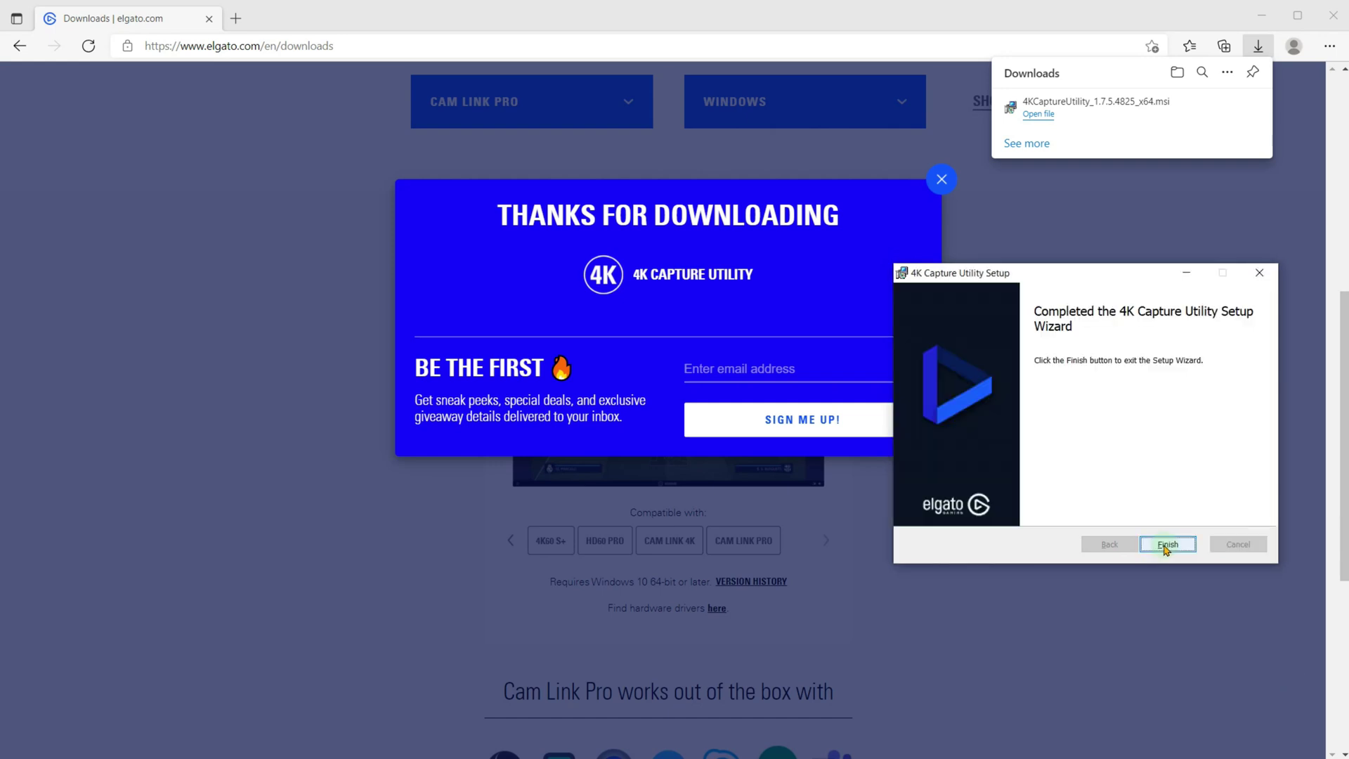
{"action": "left_click", "coordinate": [1166, 545]}
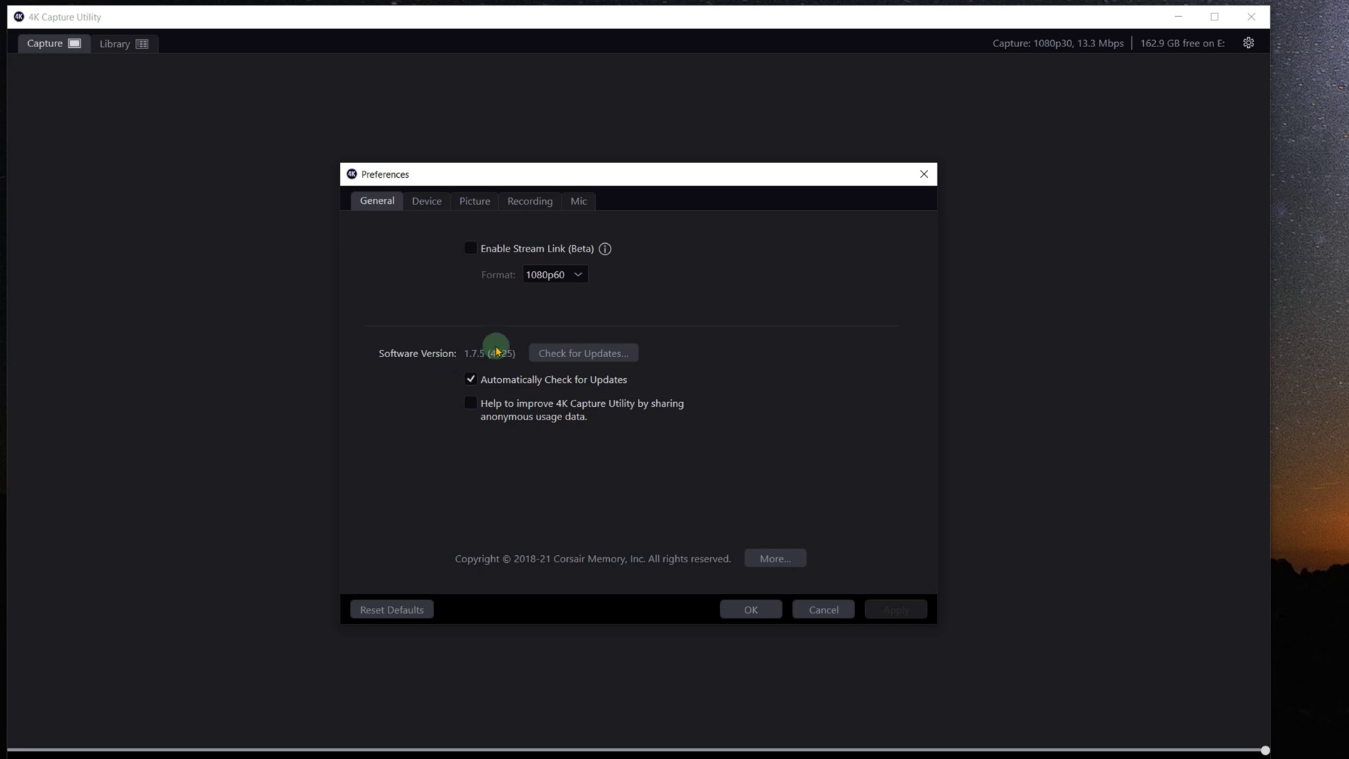
- Show the Device tab in 4K Capture Utility Preferences for the Game Capture 4K60 Pro MK.2
{"action": "left_click", "coordinate": [426, 202]}
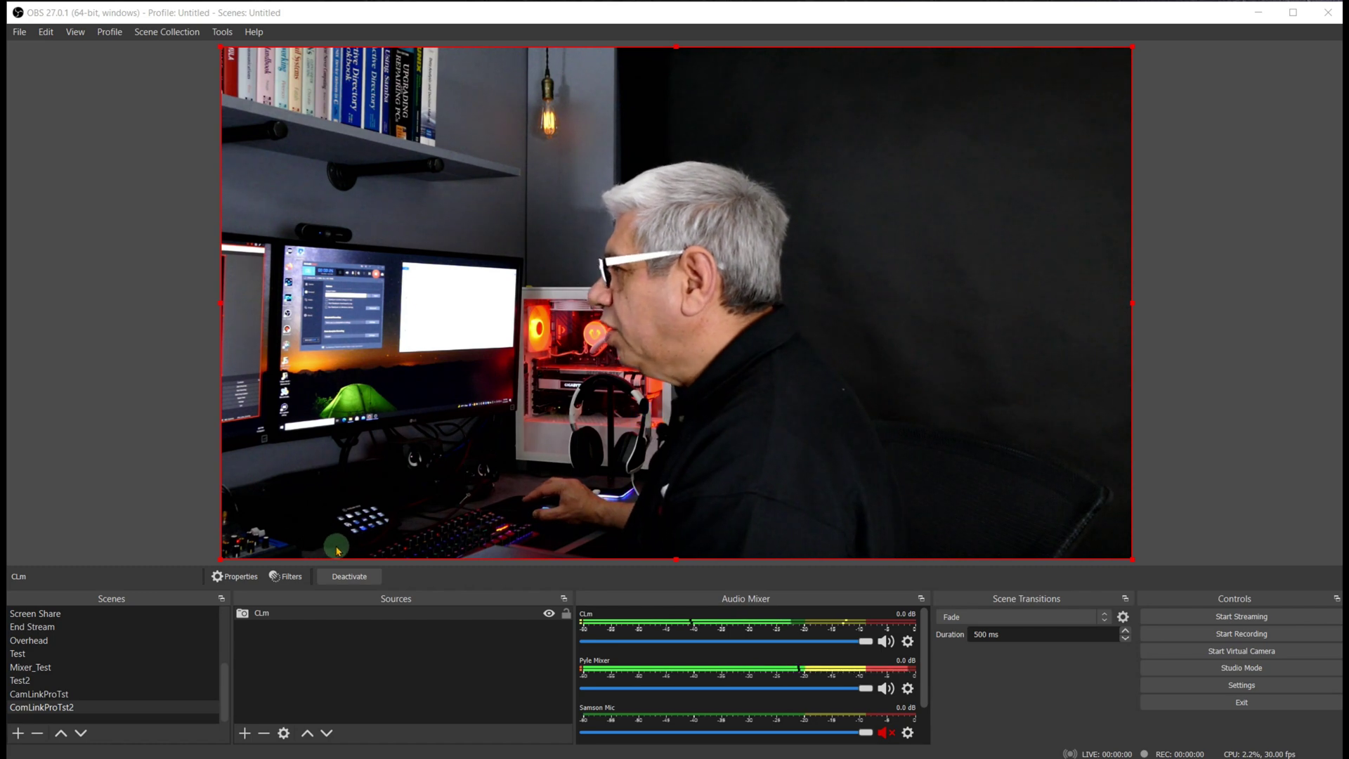
- Switch the CLm source's device to Cam Link Pro HDMI-2
{"action": "left_click", "coordinate": [238, 577]}
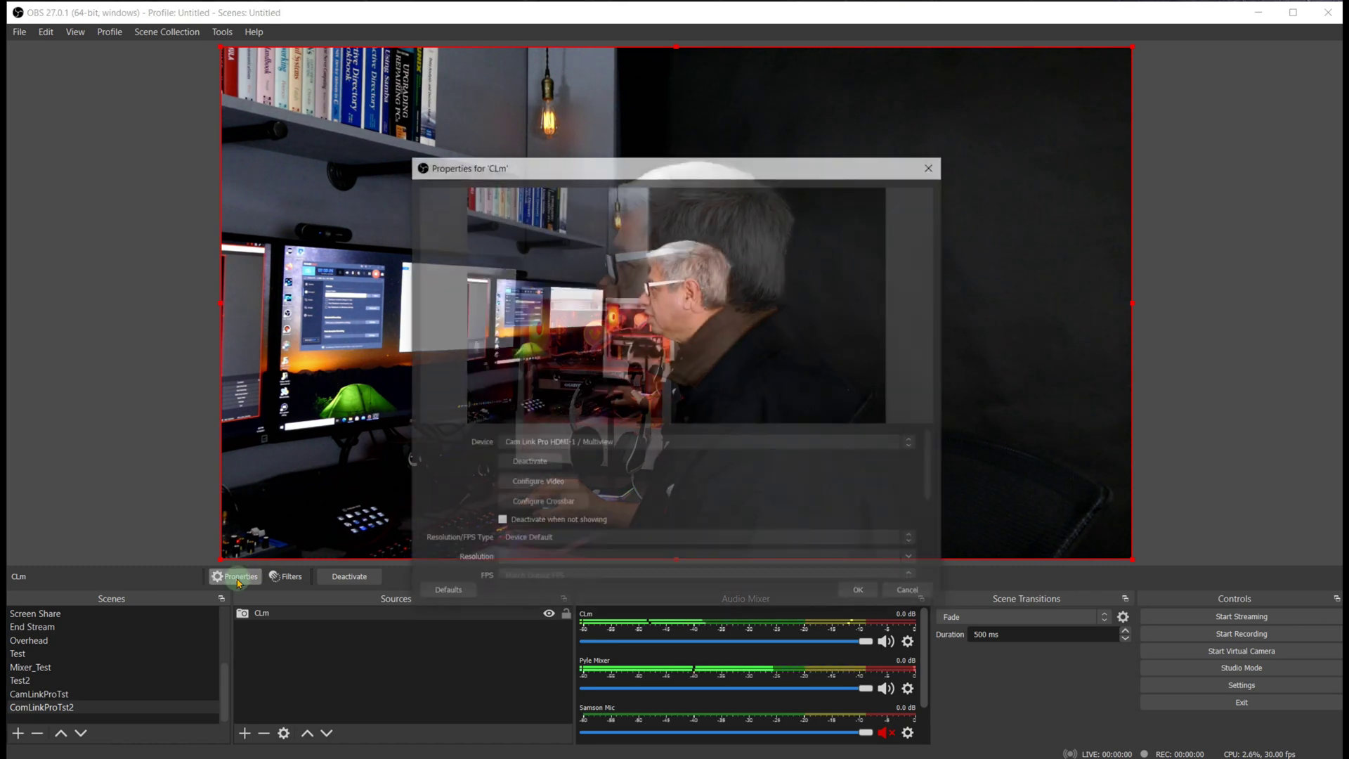
{"action": "left_click", "coordinate": [911, 444]}
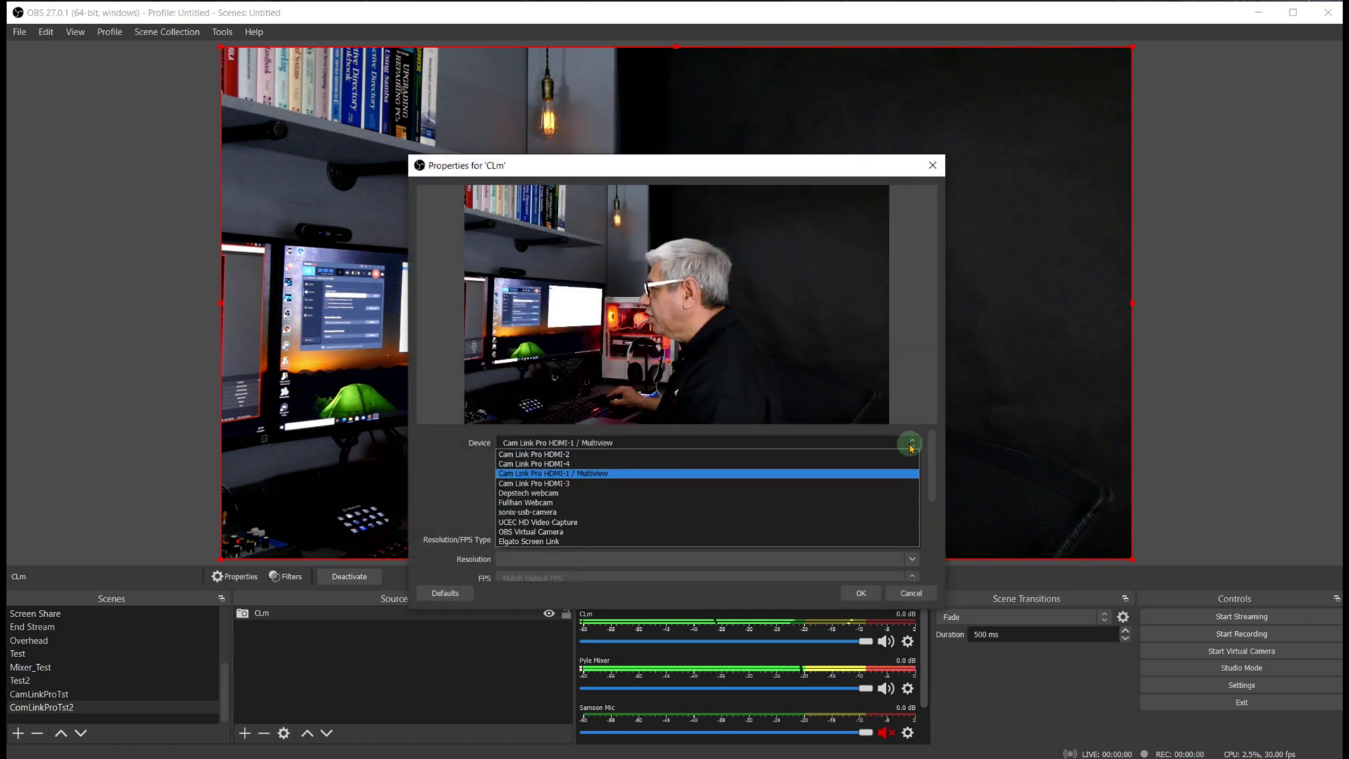
{"action": "left_click", "coordinate": [552, 455]}
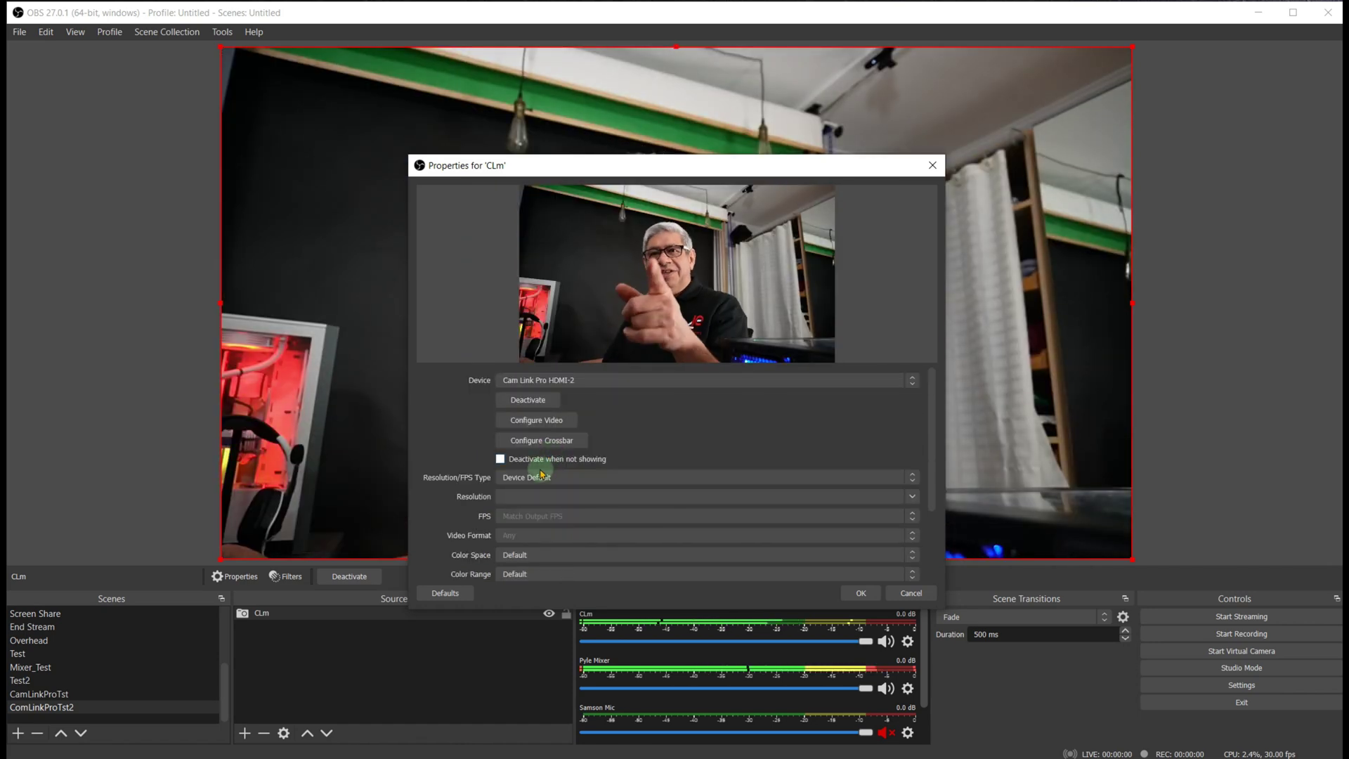
{"action": "left_click", "coordinate": [860, 592]}
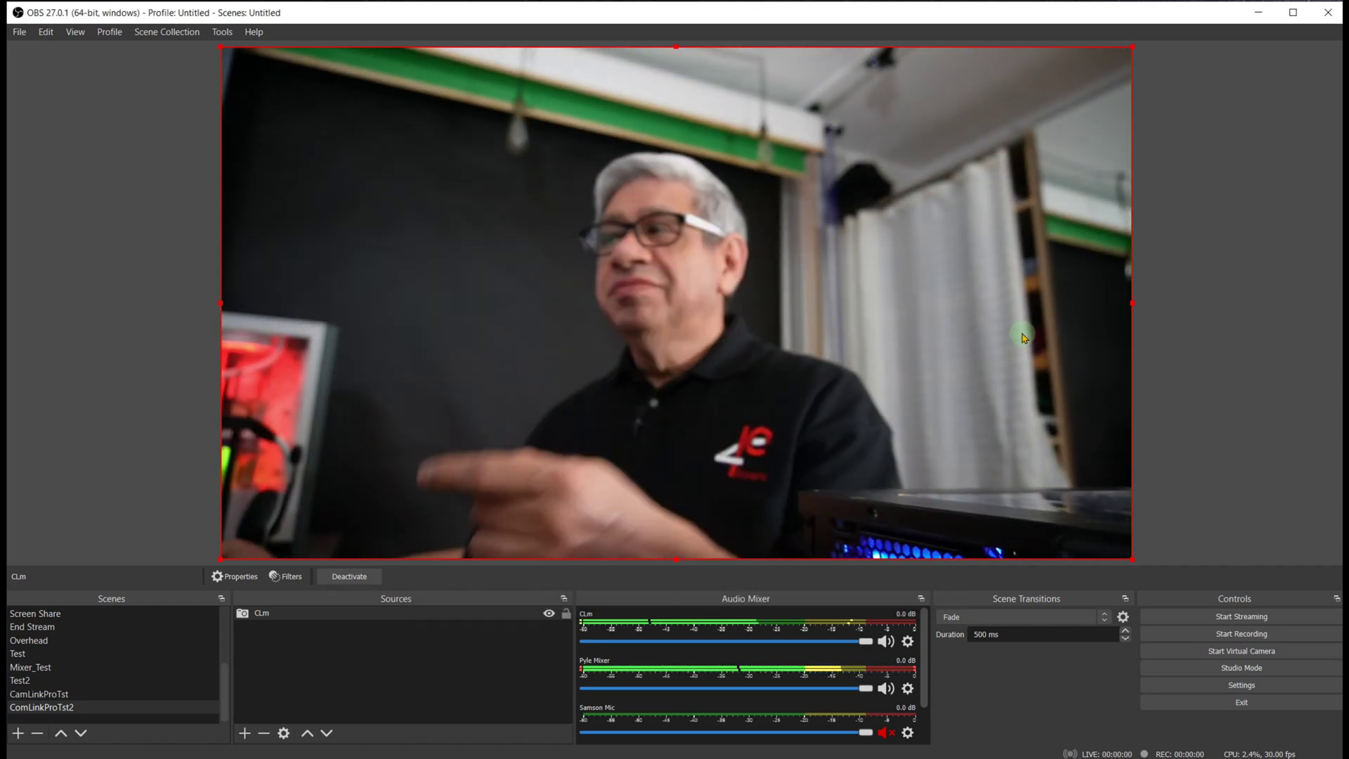
- Change the CLm source's device to Cam Link Pro HDMI-3 to show the room camera
{"action": "left_click", "coordinate": [253, 583]}
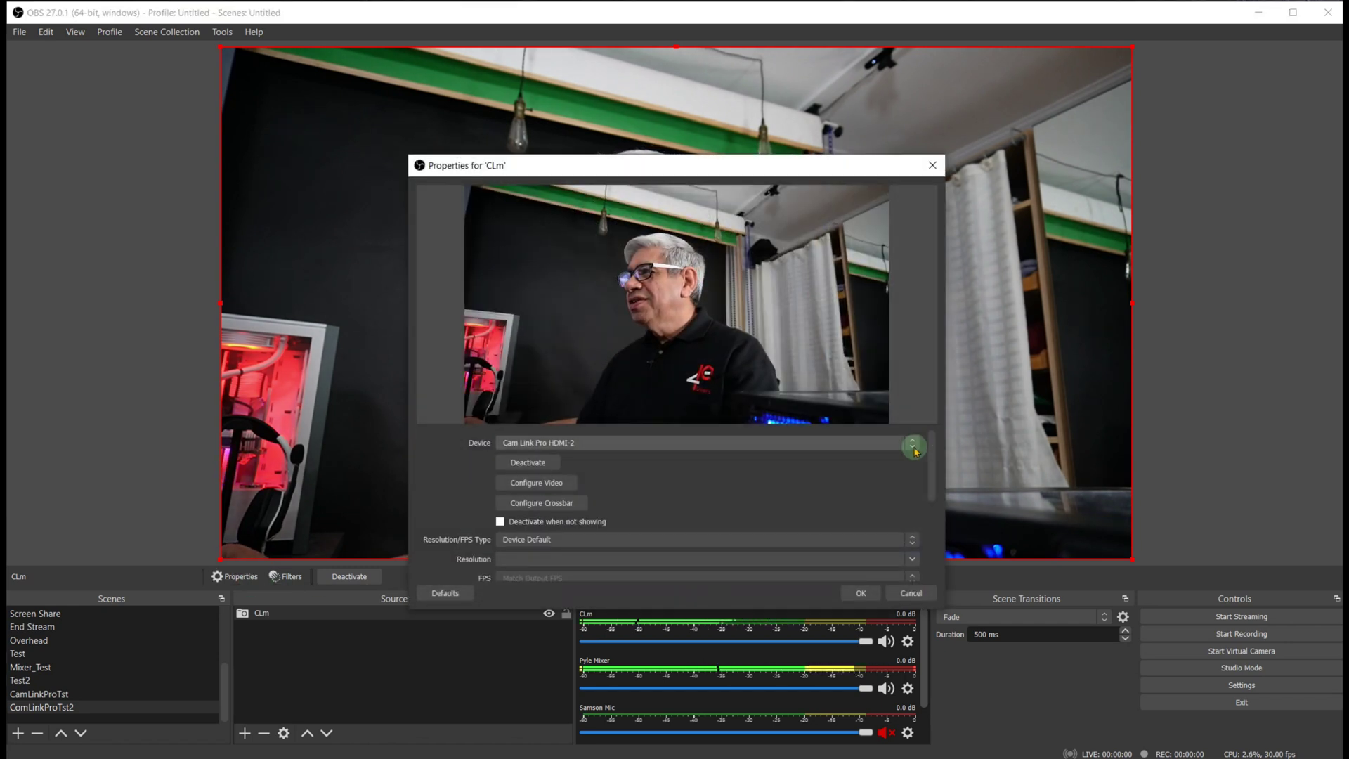
{"action": "left_click", "coordinate": [914, 447]}
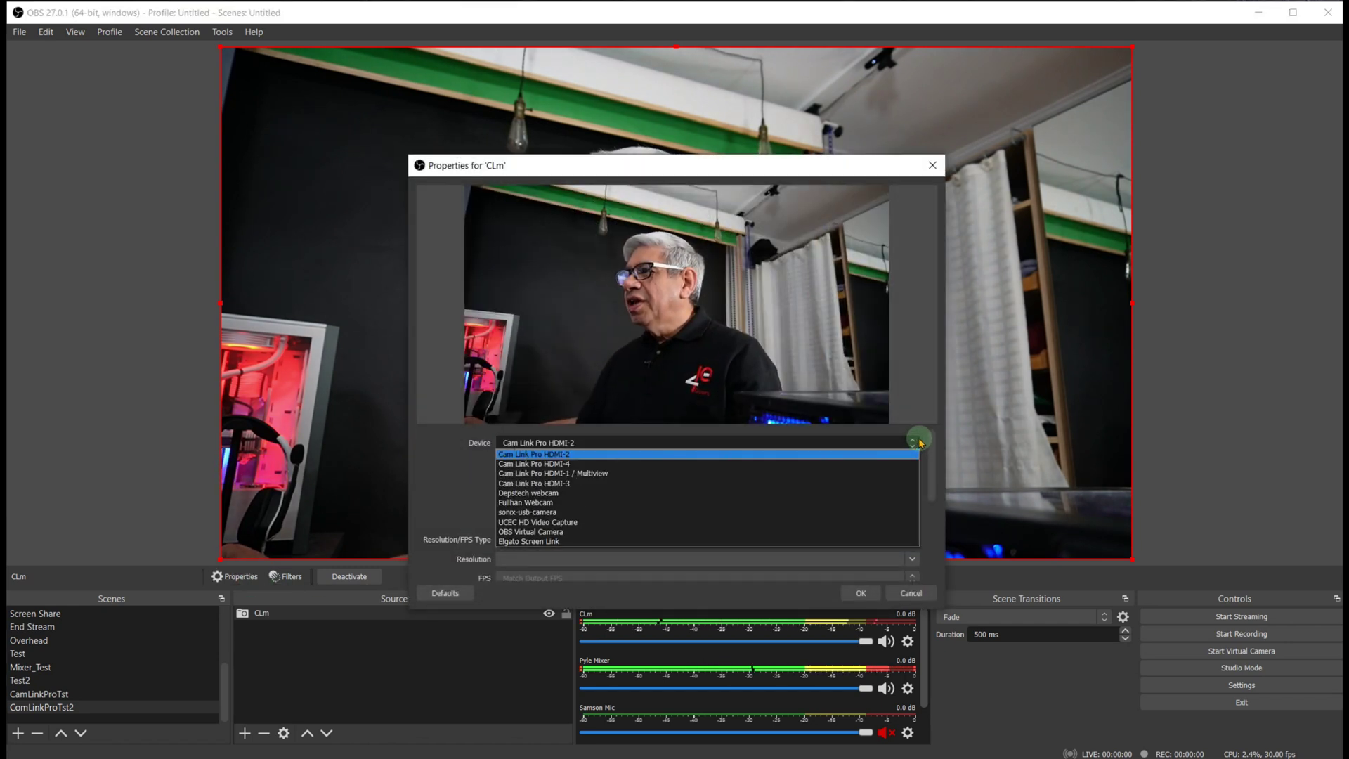
{"action": "left_click", "coordinate": [575, 483]}
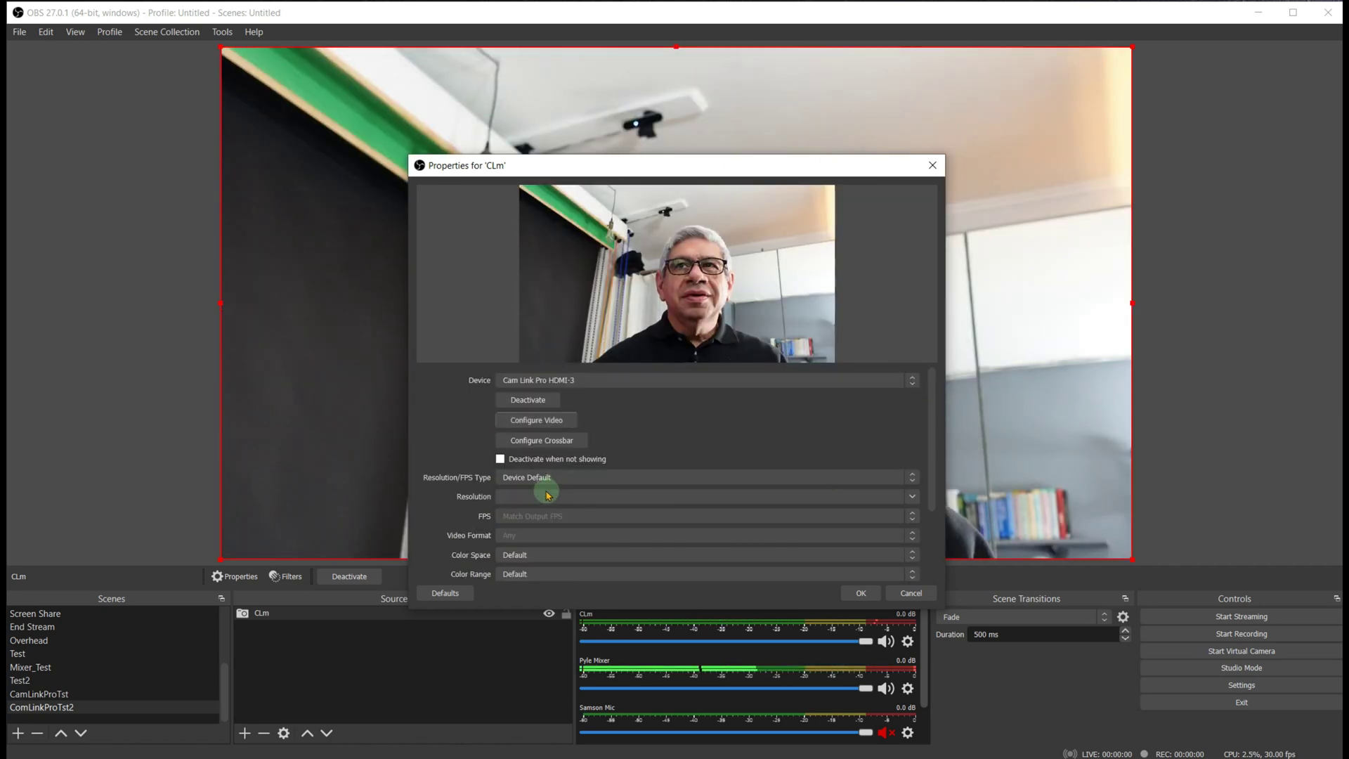
{"action": "left_click", "coordinate": [865, 594]}
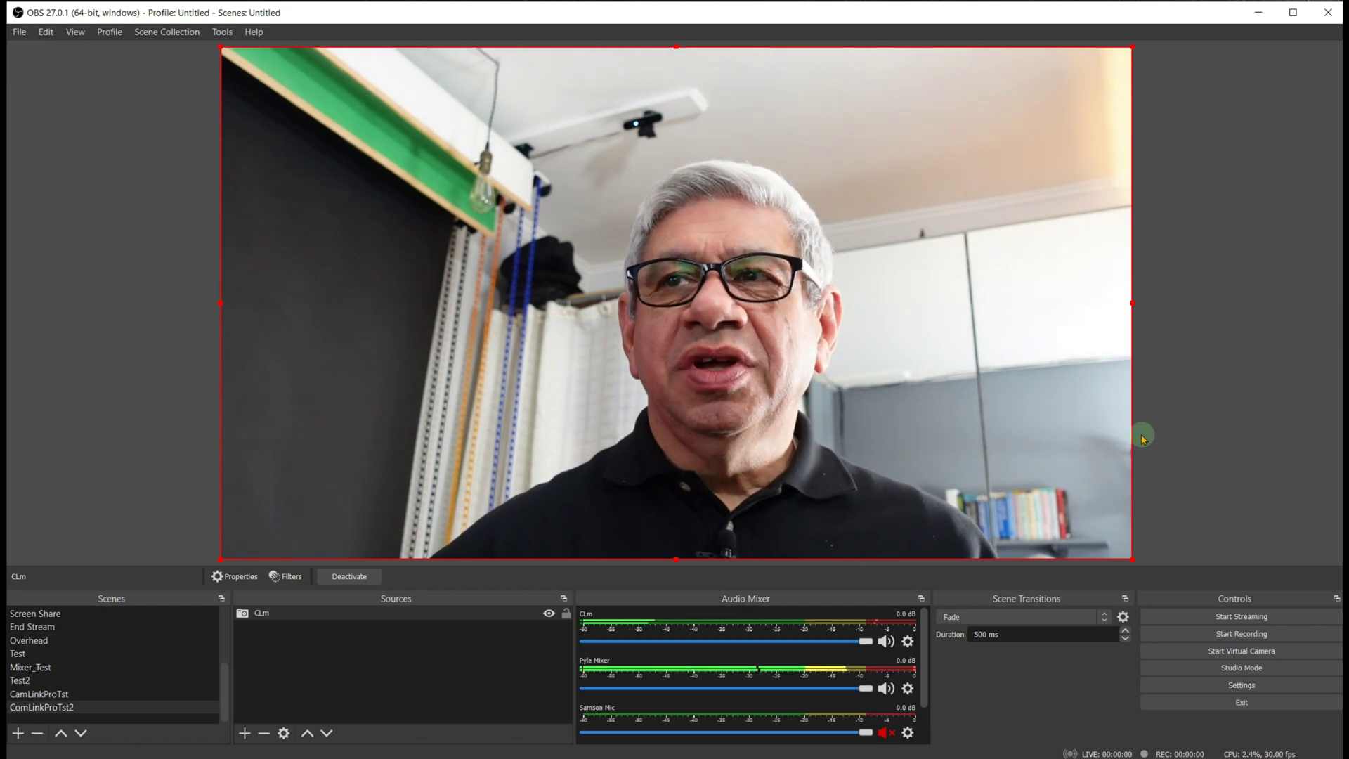
- Set the CLm source's device to Cam Link Pro HDMI-4 and close the briefly shown browser window
{"action": "double_click", "coordinate": [837, 473]}
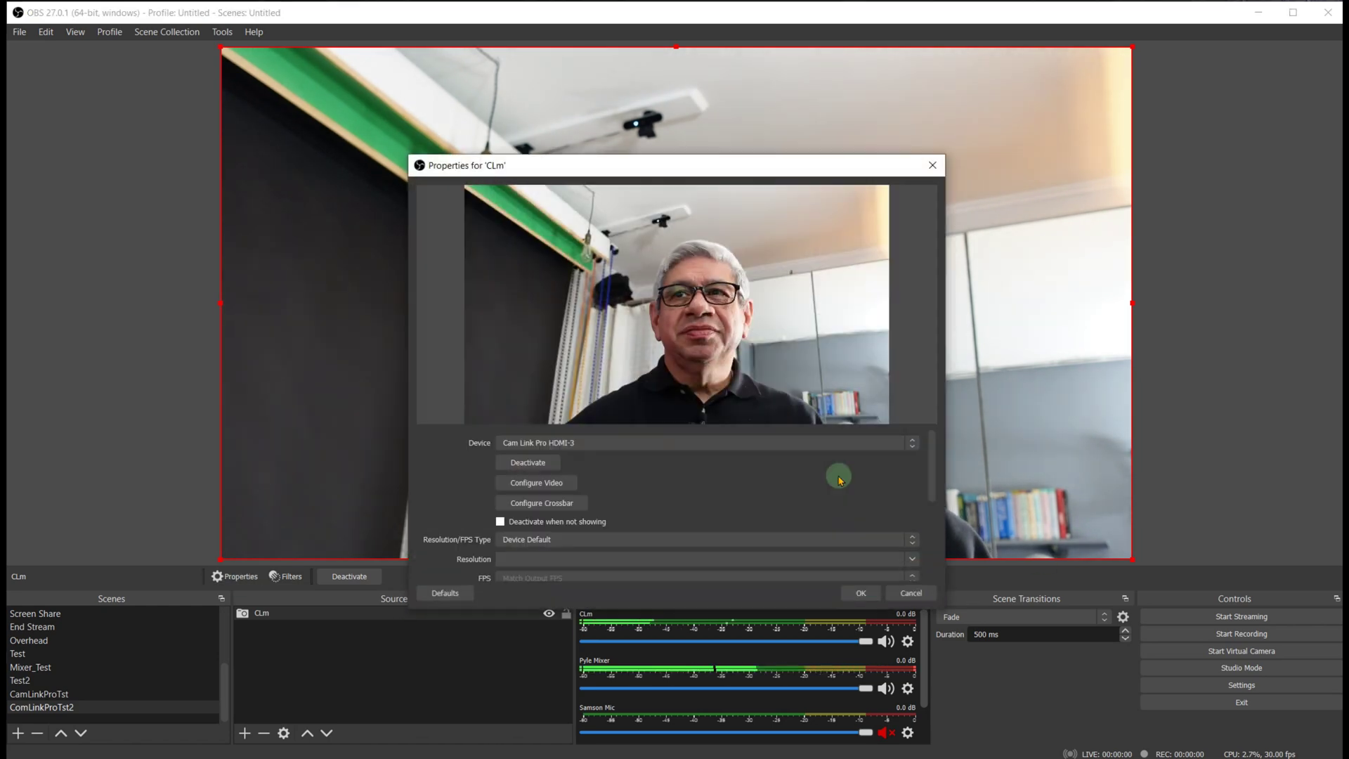
{"action": "left_click", "coordinate": [555, 442]}
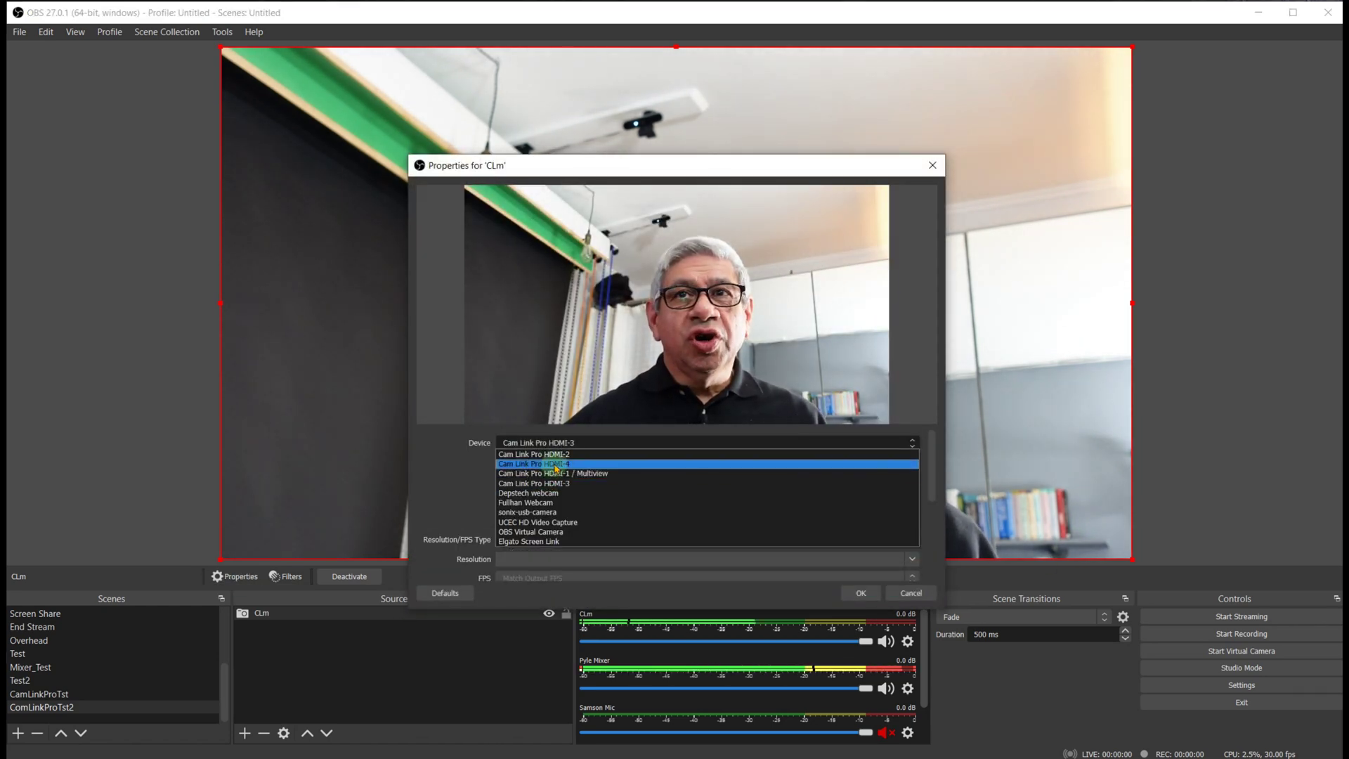
{"action": "left_click", "coordinate": [534, 463]}
{"action": "left_click", "coordinate": [865, 593]}
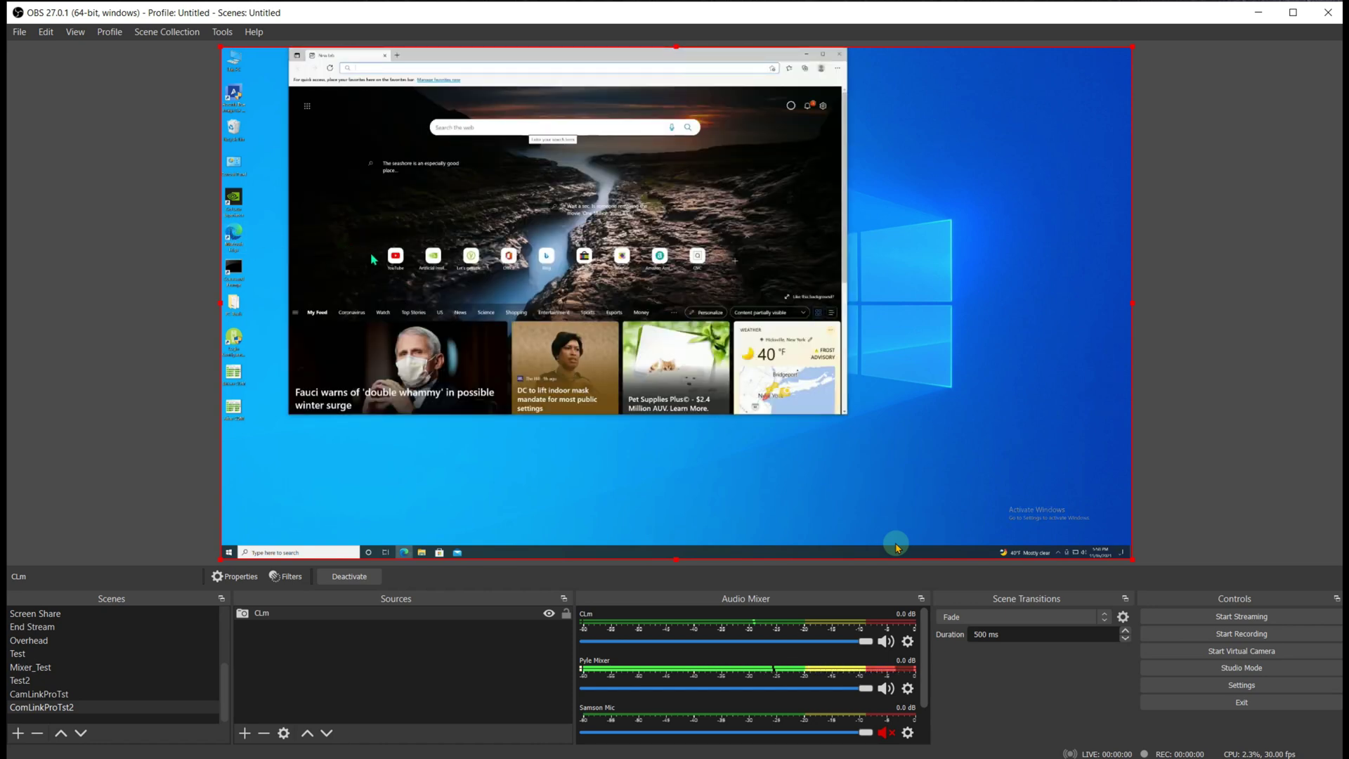
{"action": "left_click", "coordinate": [396, 255]}
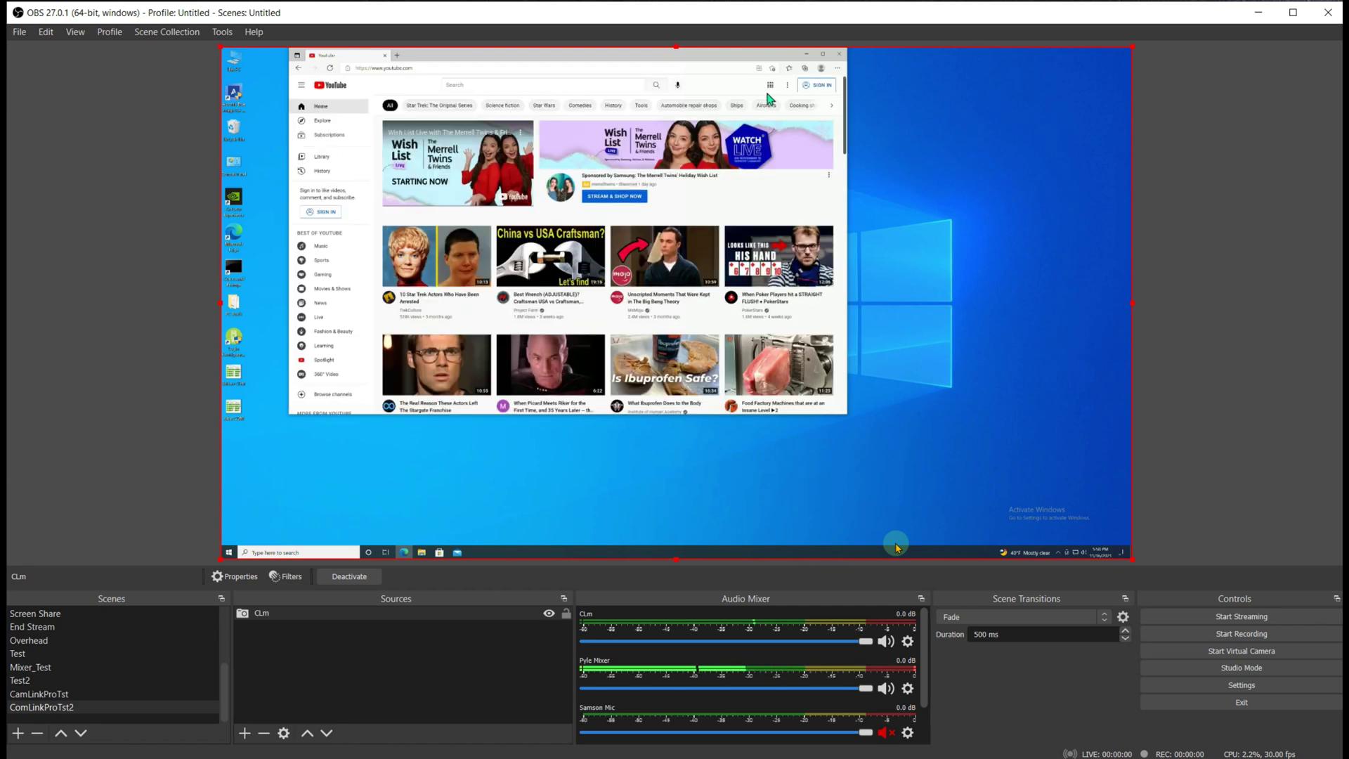
{"action": "left_click", "coordinate": [841, 56]}
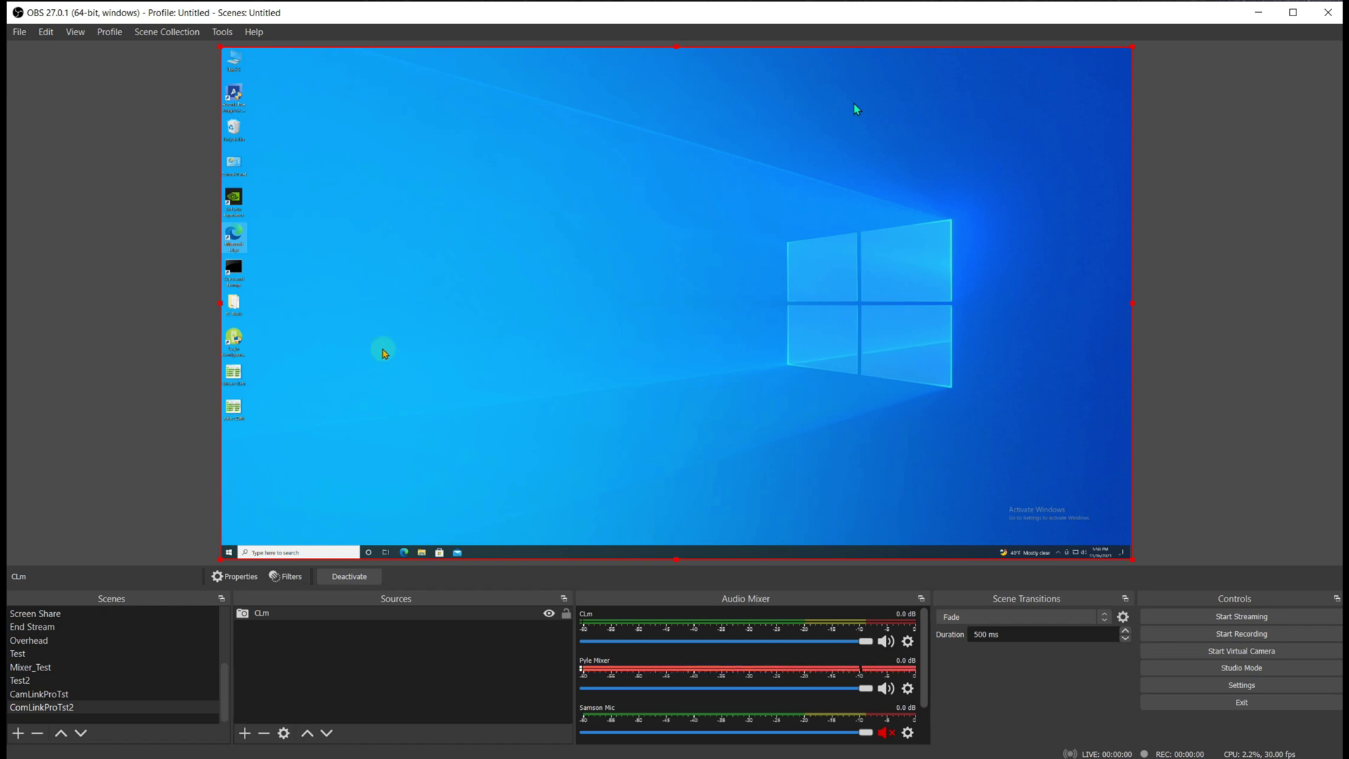
- Set the CLm source's device to Cam Link Pro HDMI-1 / Multiview
{"action": "left_click", "coordinate": [222, 578]}
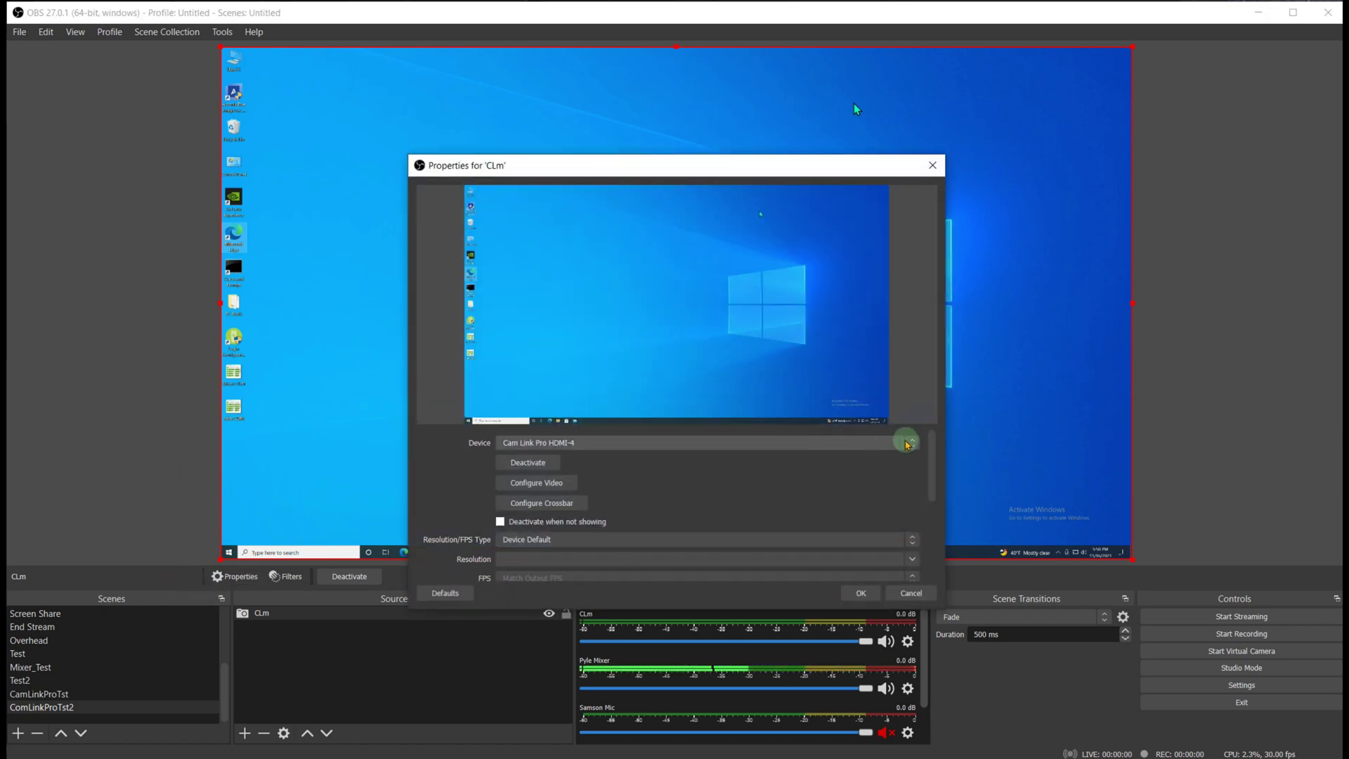
{"action": "left_click", "coordinate": [911, 442]}
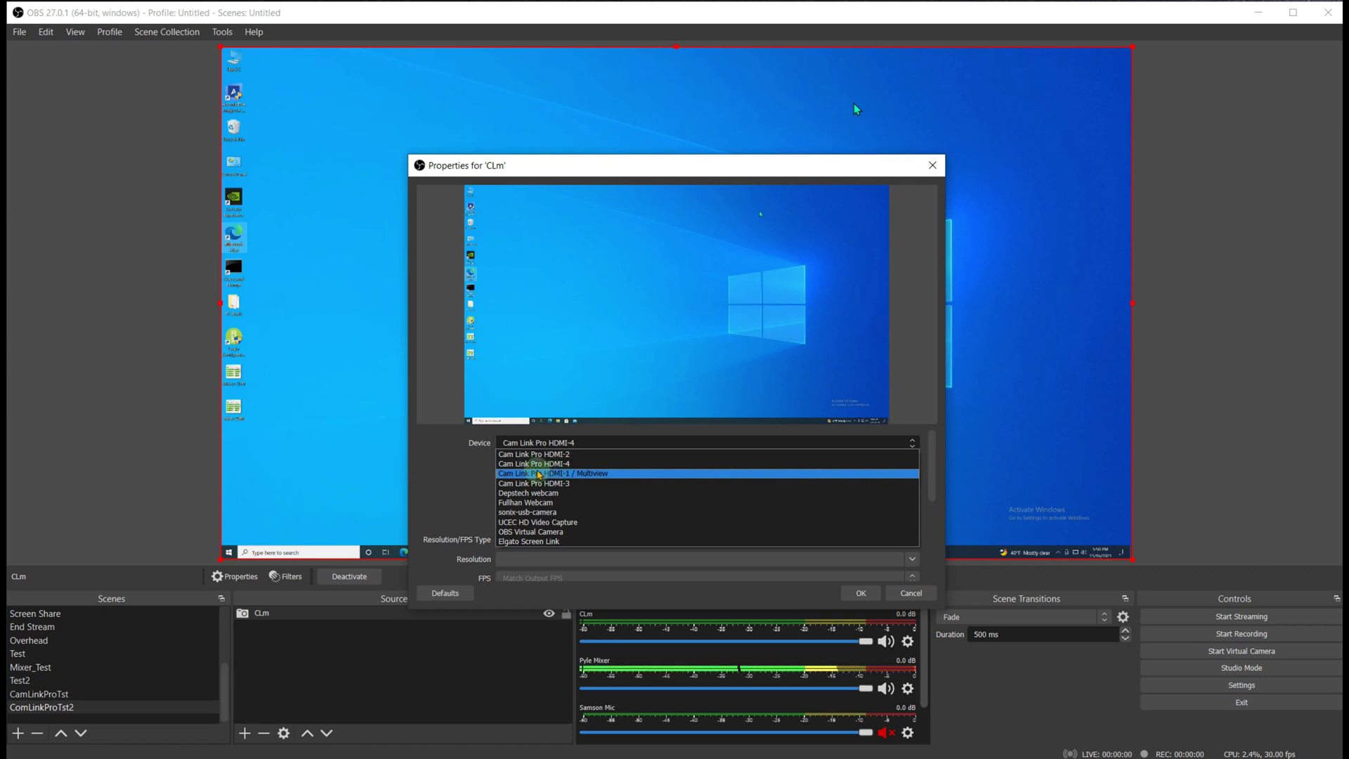
{"action": "left_click", "coordinate": [538, 475]}
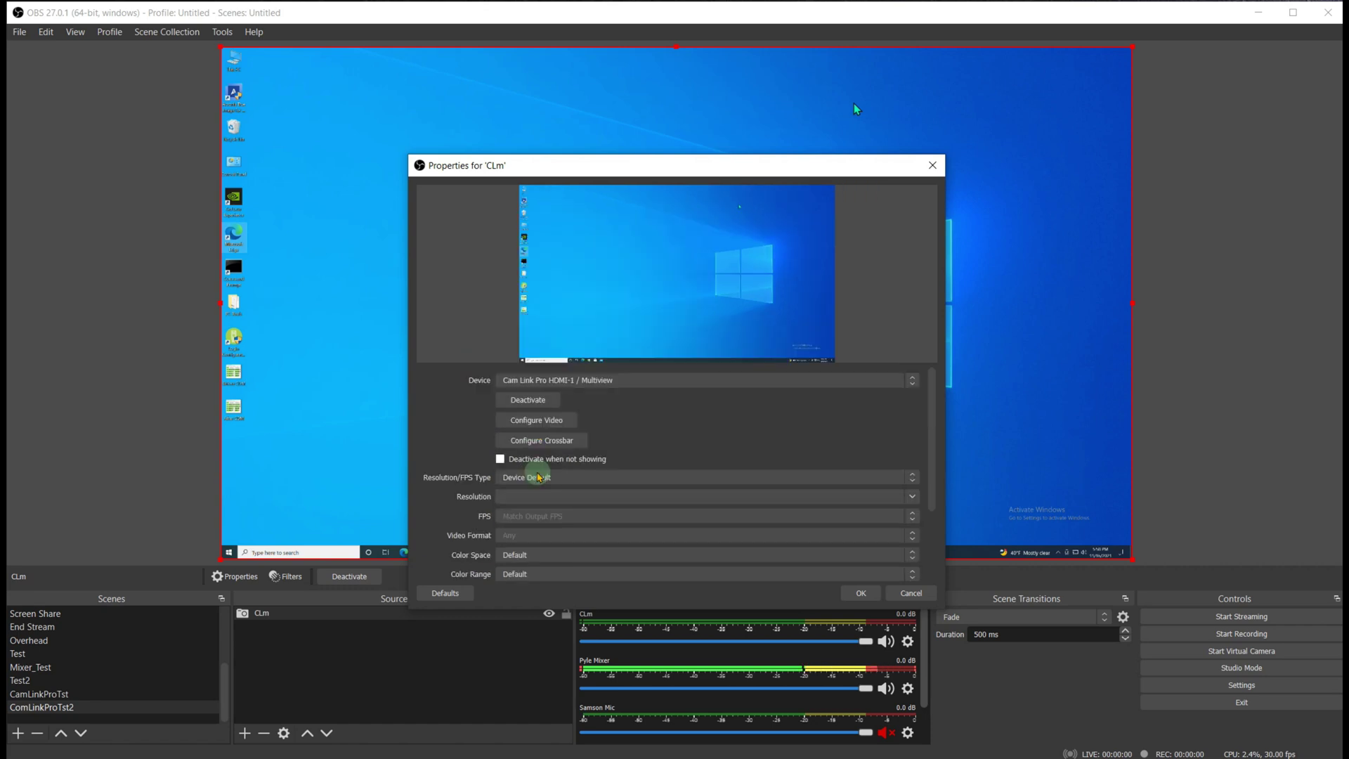
{"action": "left_click", "coordinate": [863, 593]}
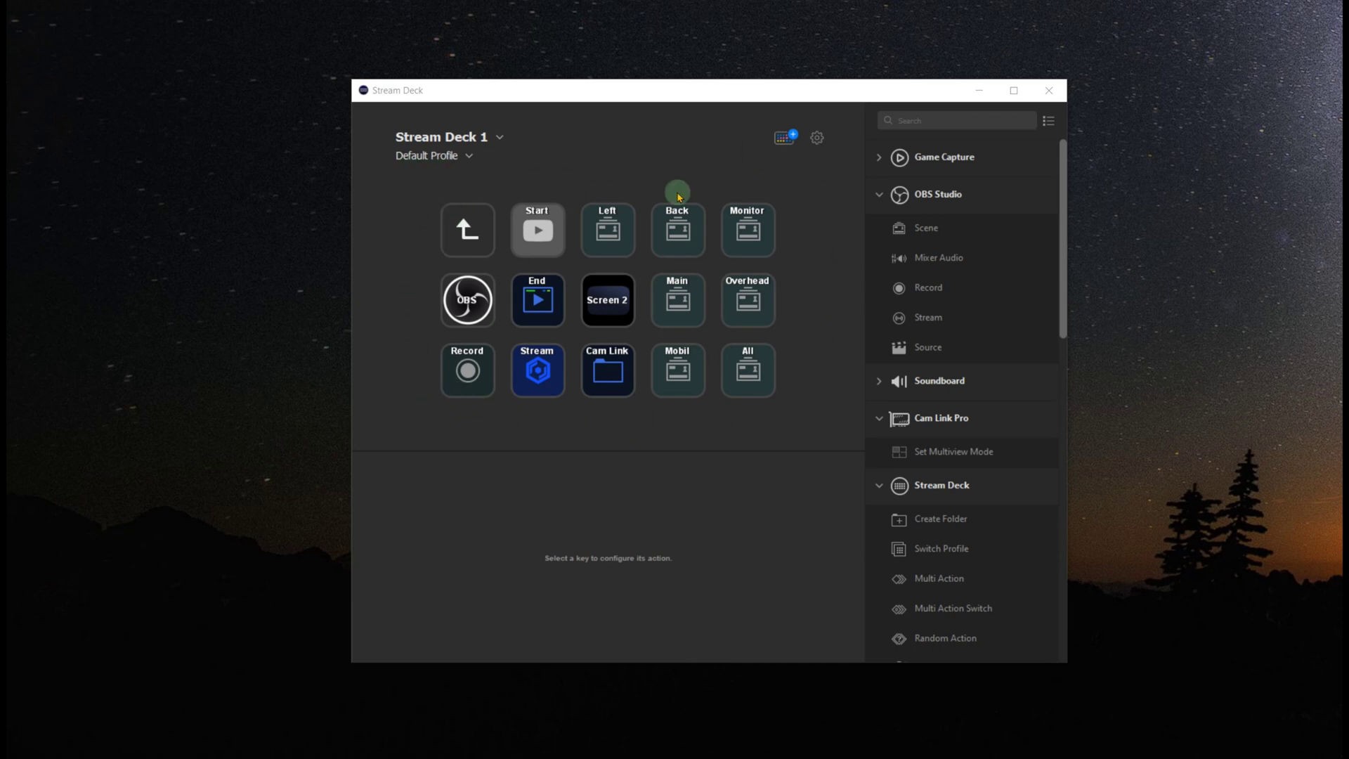
- Open the Cam Link folder key to reveal its HDMI 1–4 and multiview layout keys
{"action": "left_click", "coordinate": [618, 378]}
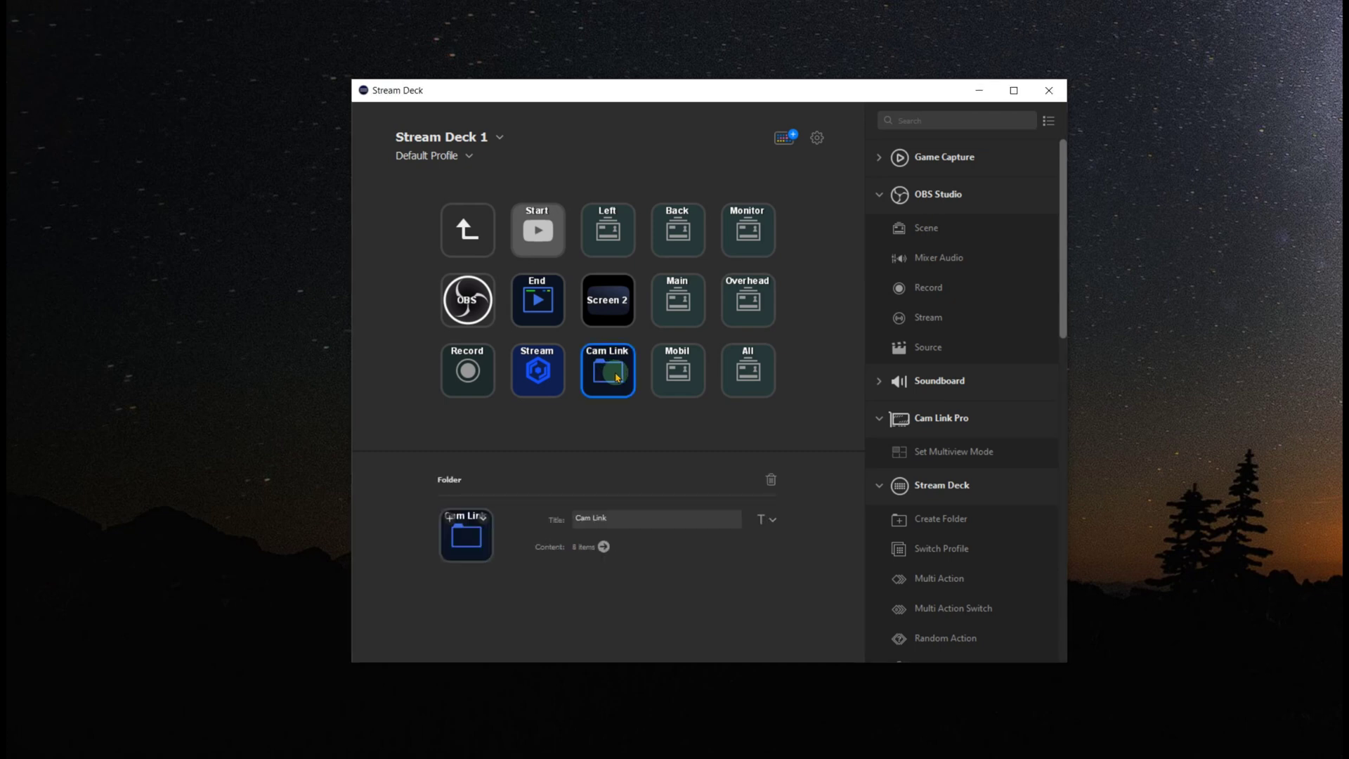
{"action": "double_click", "coordinate": [618, 377]}
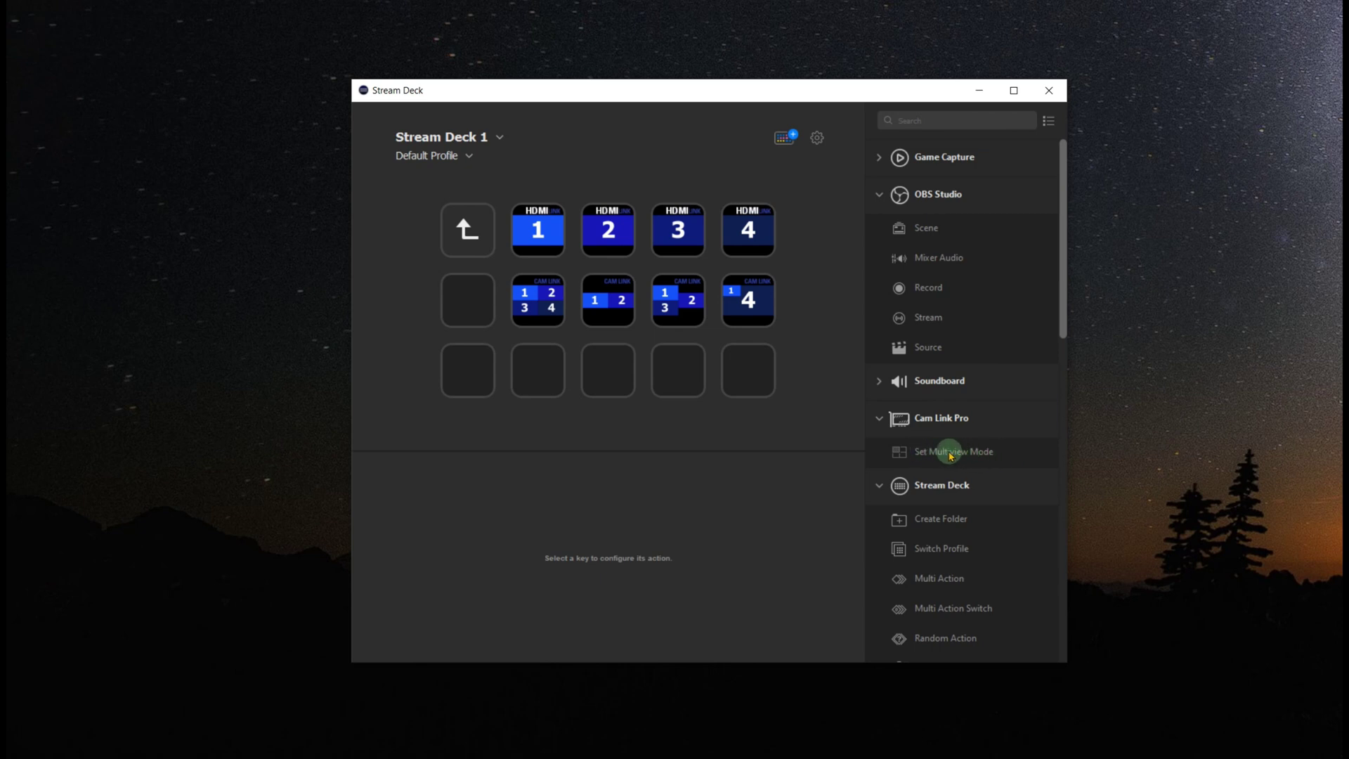
- Add a Set Multiview Mode key in the third row with a Side-by-side layout
{"action": "left_click_drag", "start_coordinate": [950, 456], "coordinate": [551, 372]}
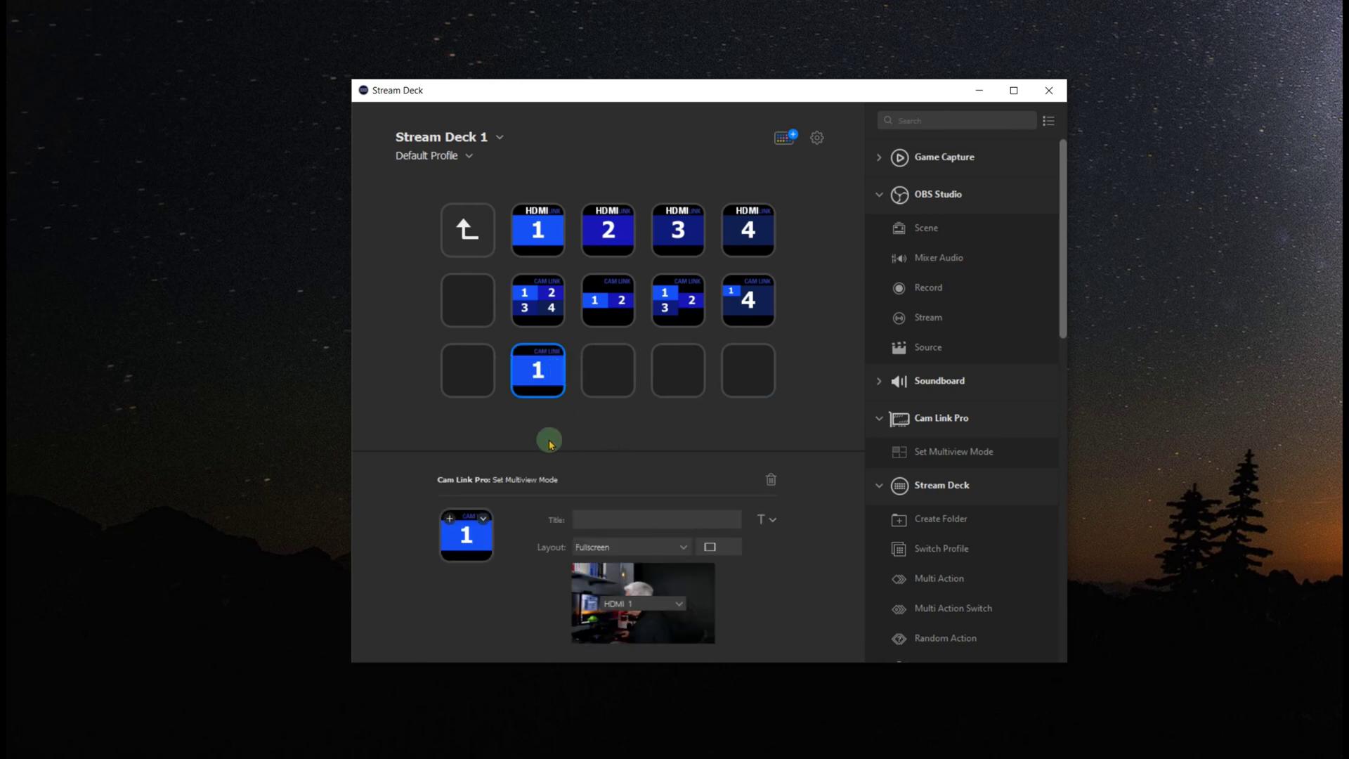
{"action": "left_click", "coordinate": [684, 548]}
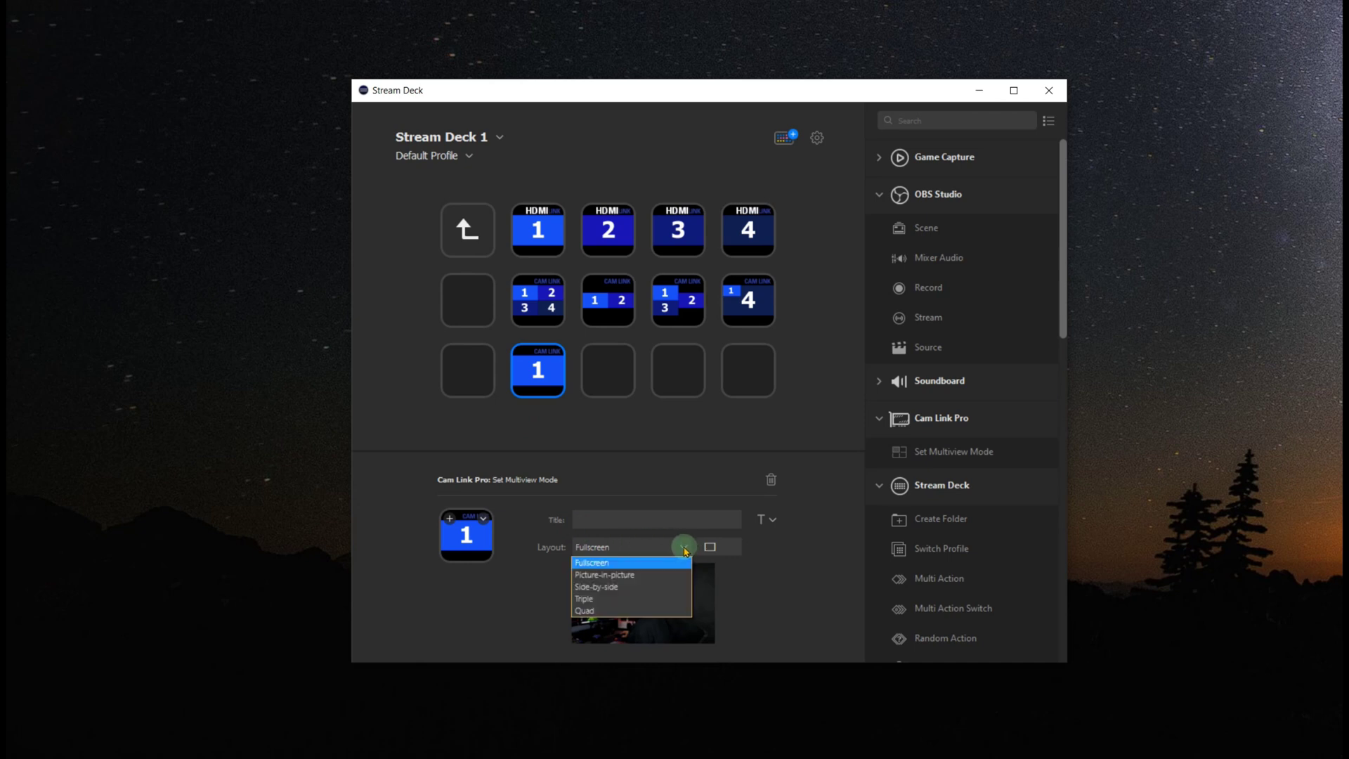
{"action": "left_click", "coordinate": [602, 587]}
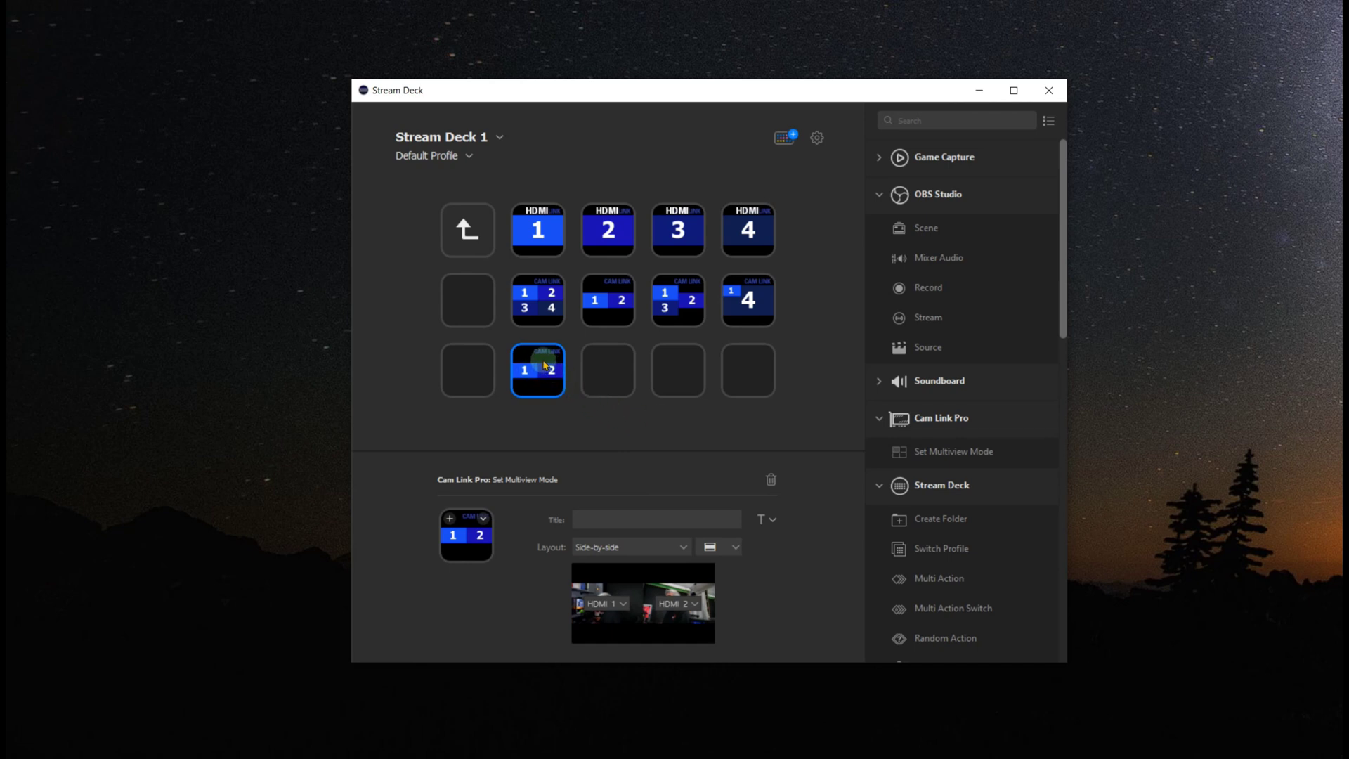
- Move the side-by-side key one slot right and set its inputs to HDMI 3 left, HDMI 4 right
{"action": "left_click_drag", "start_coordinate": [537, 354], "coordinate": [607, 379]}
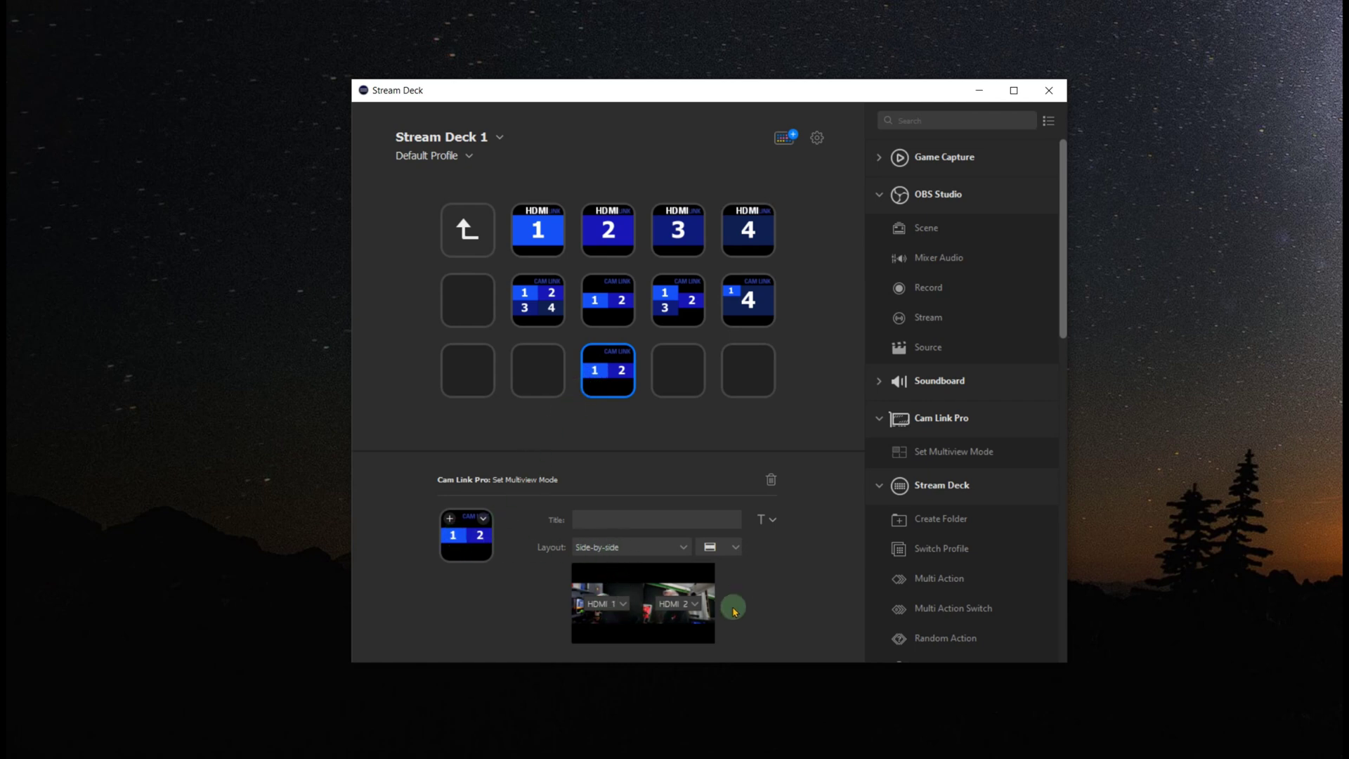
{"action": "left_click", "coordinate": [622, 606]}
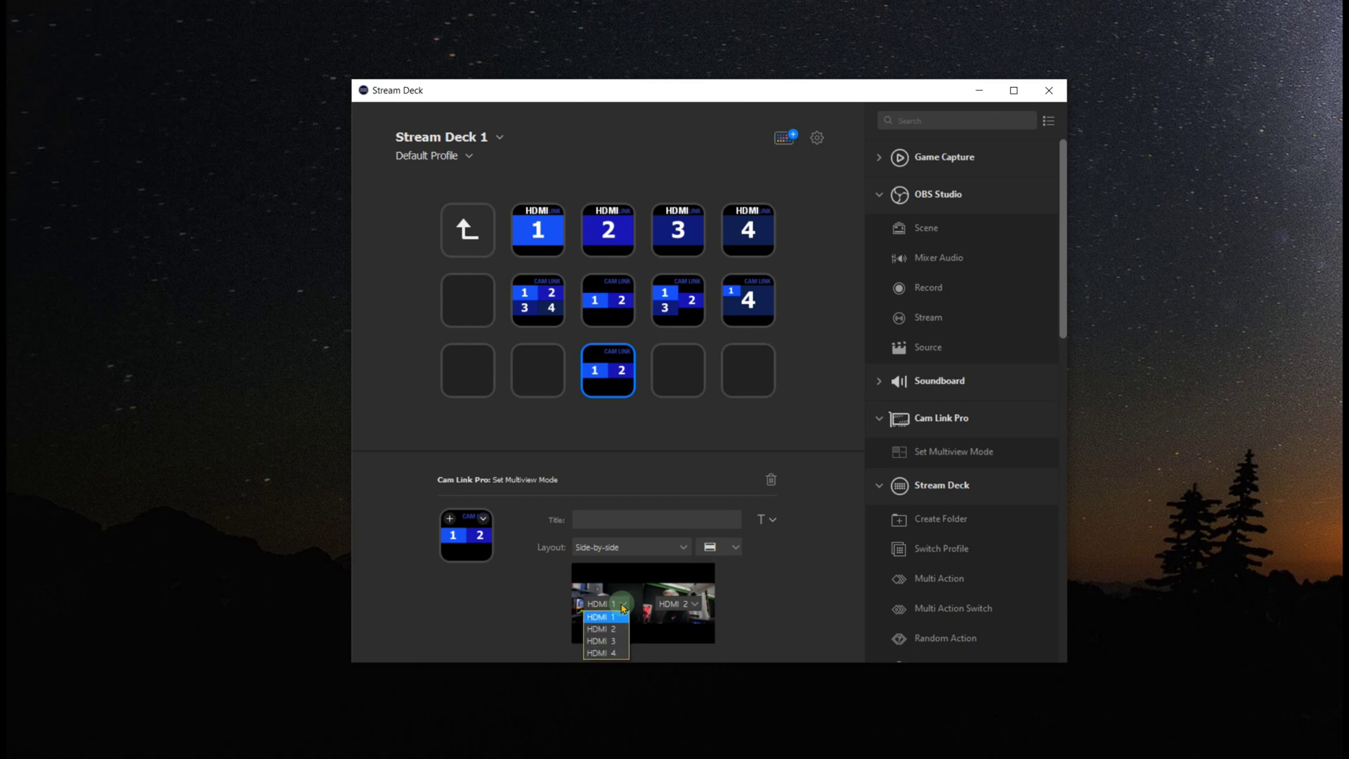
{"action": "left_click", "coordinate": [613, 641]}
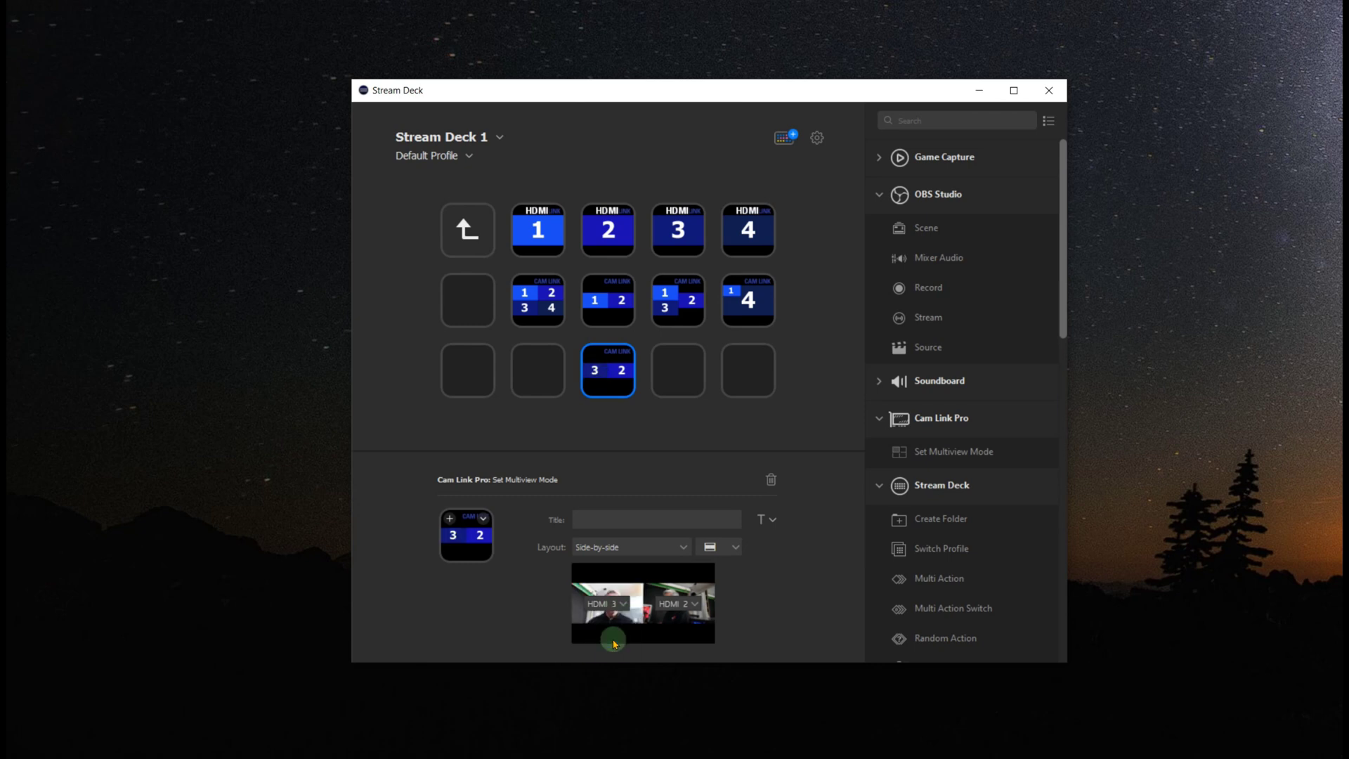
{"action": "left_click", "coordinate": [696, 605]}
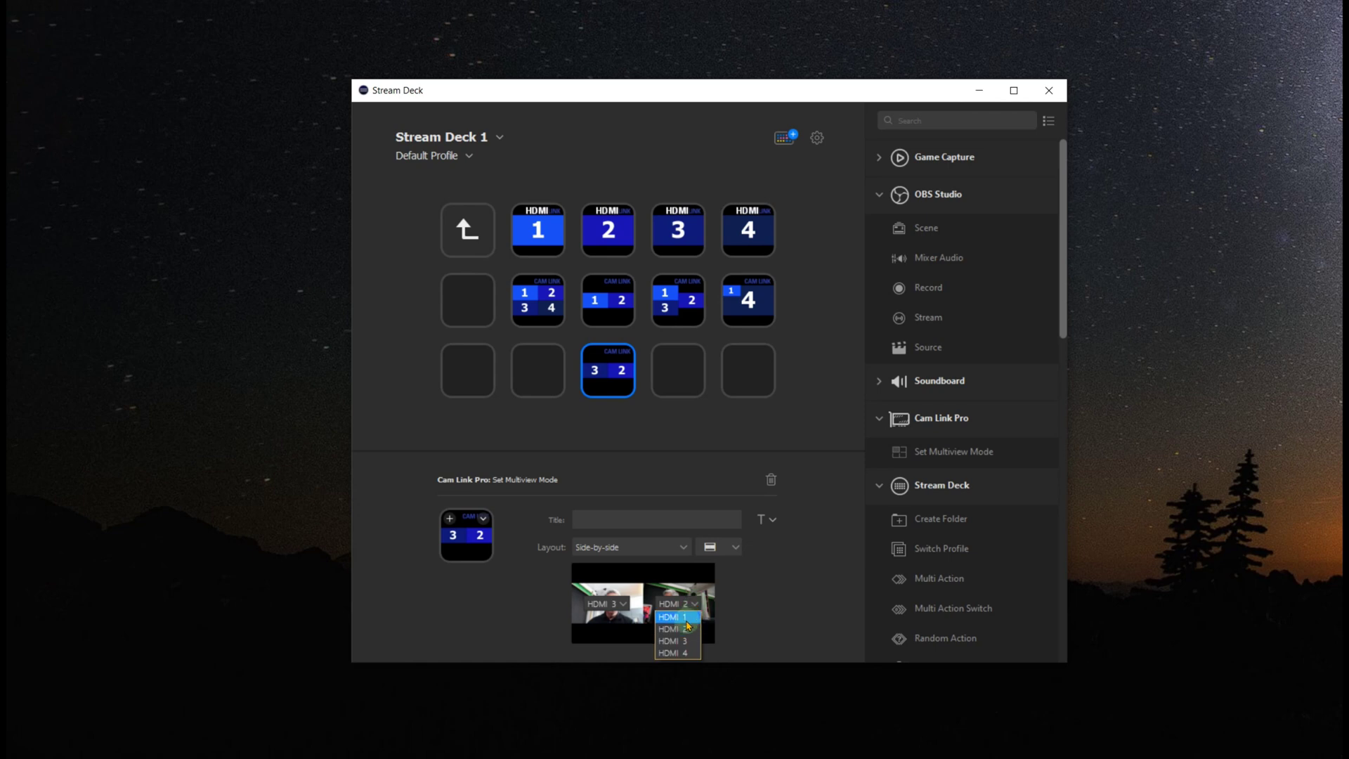
{"action": "left_click", "coordinate": [679, 653]}
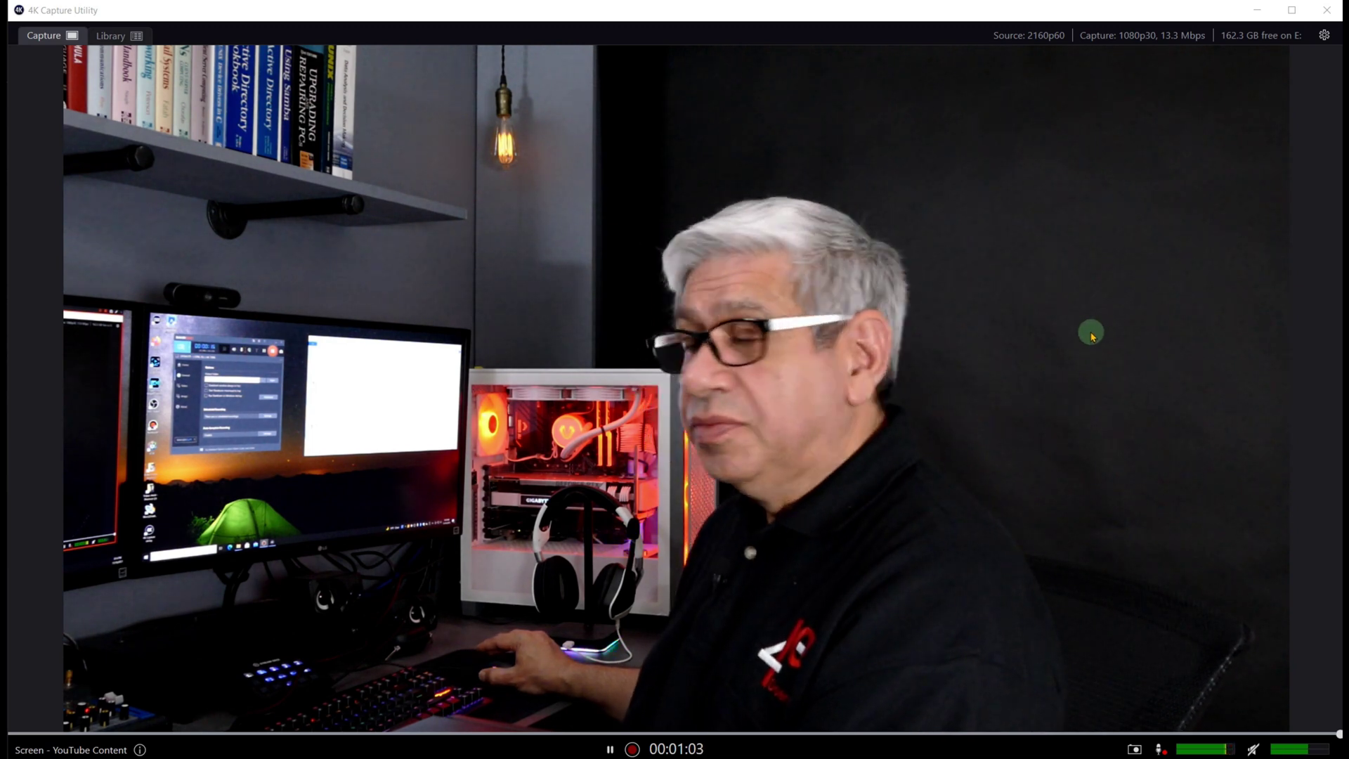
- Set the 4K Capture Utility capture device to Cam Link Pro HDMI-2 and uncover its preview
{"action": "left_click", "coordinate": [1324, 37]}
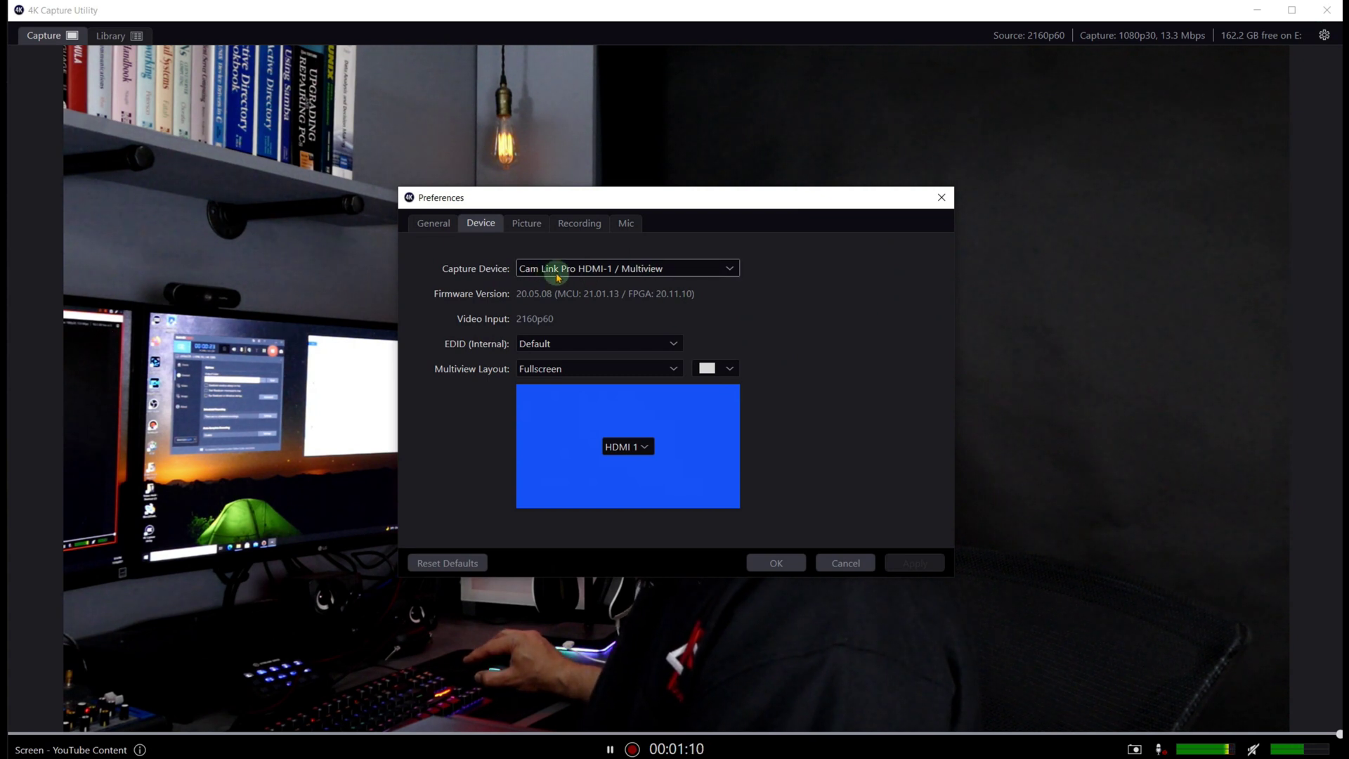
{"action": "left_click", "coordinate": [734, 269]}
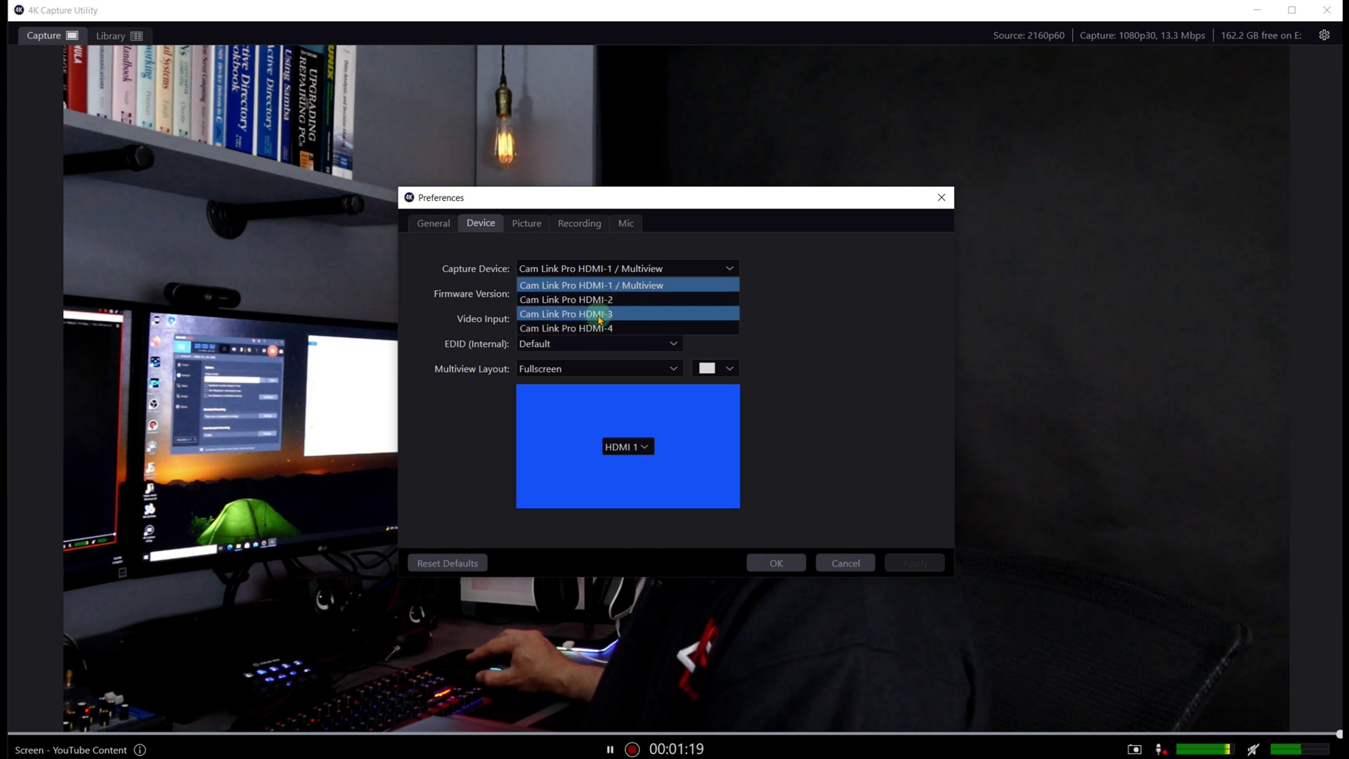
{"action": "left_click", "coordinate": [600, 299]}
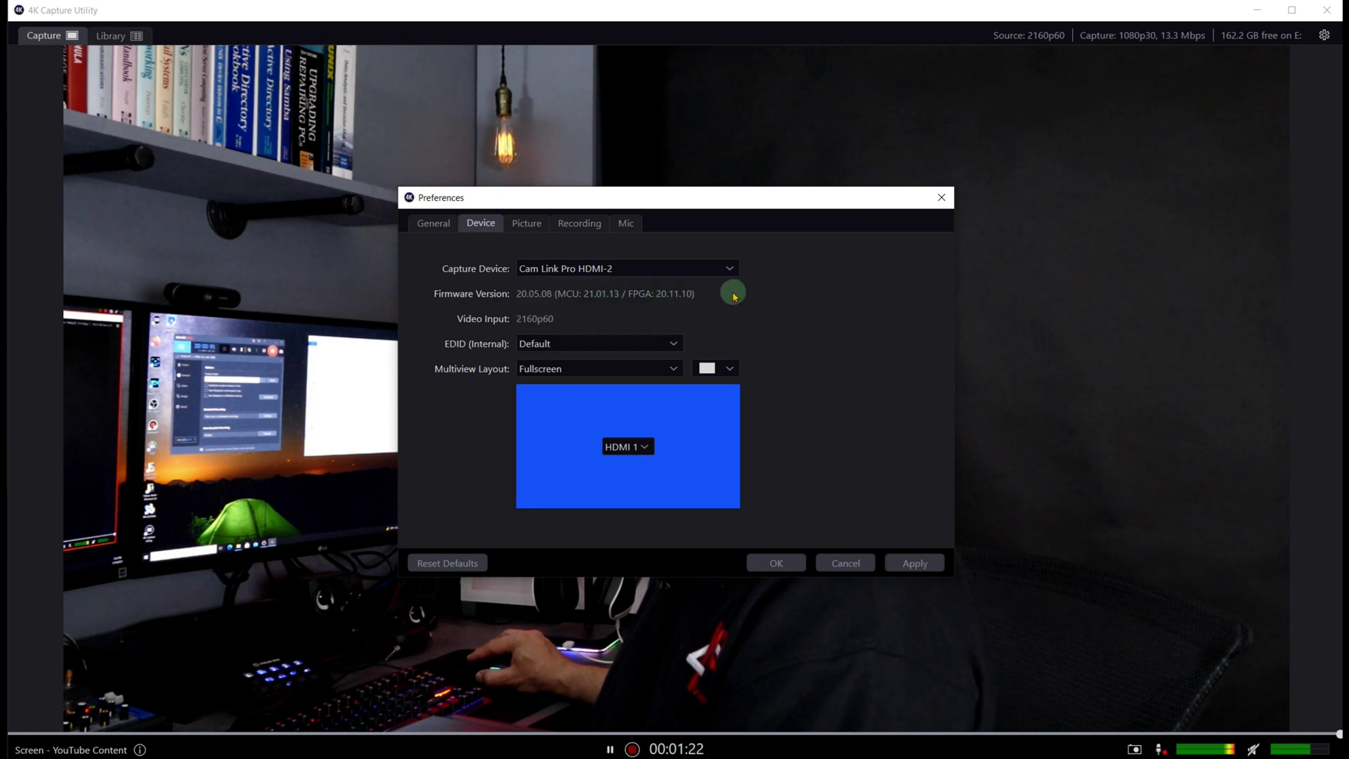
{"action": "left_click", "coordinate": [730, 268]}
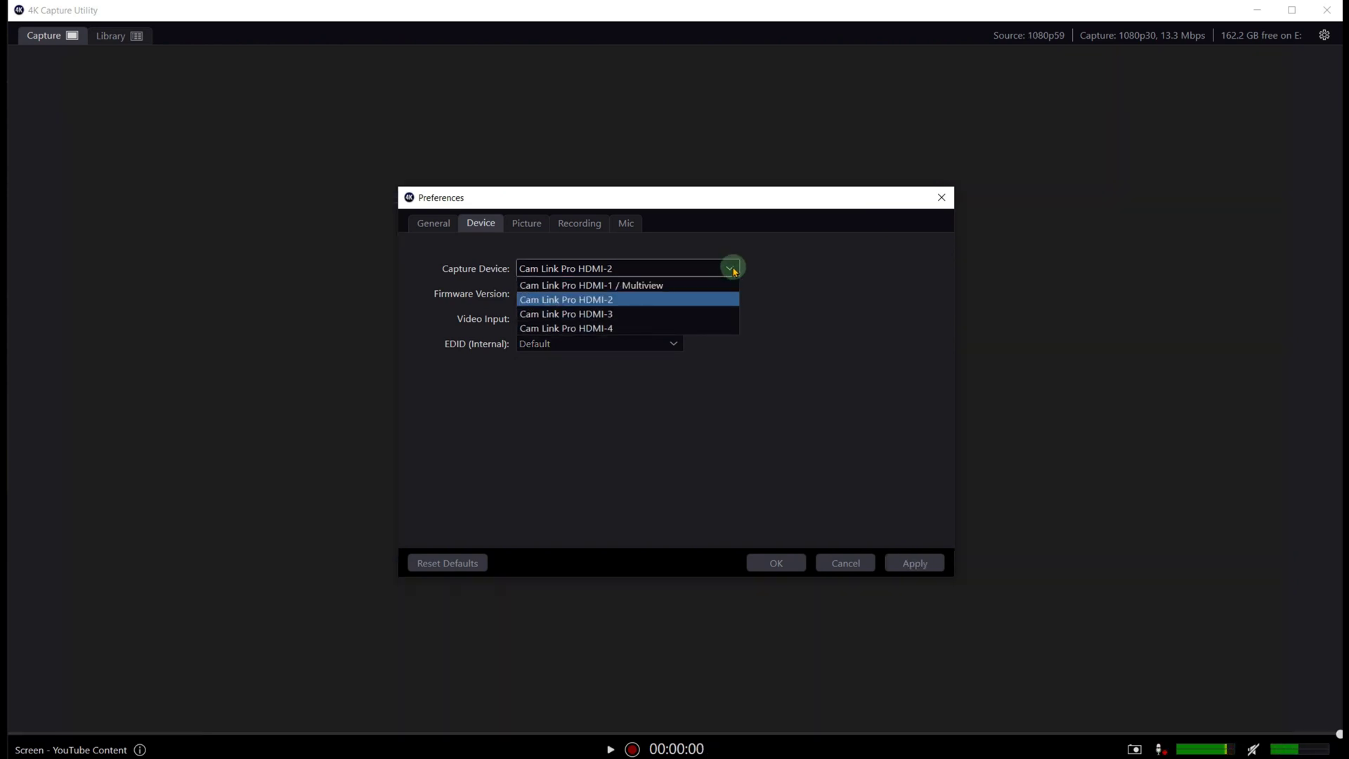
{"action": "left_click", "coordinate": [600, 300]}
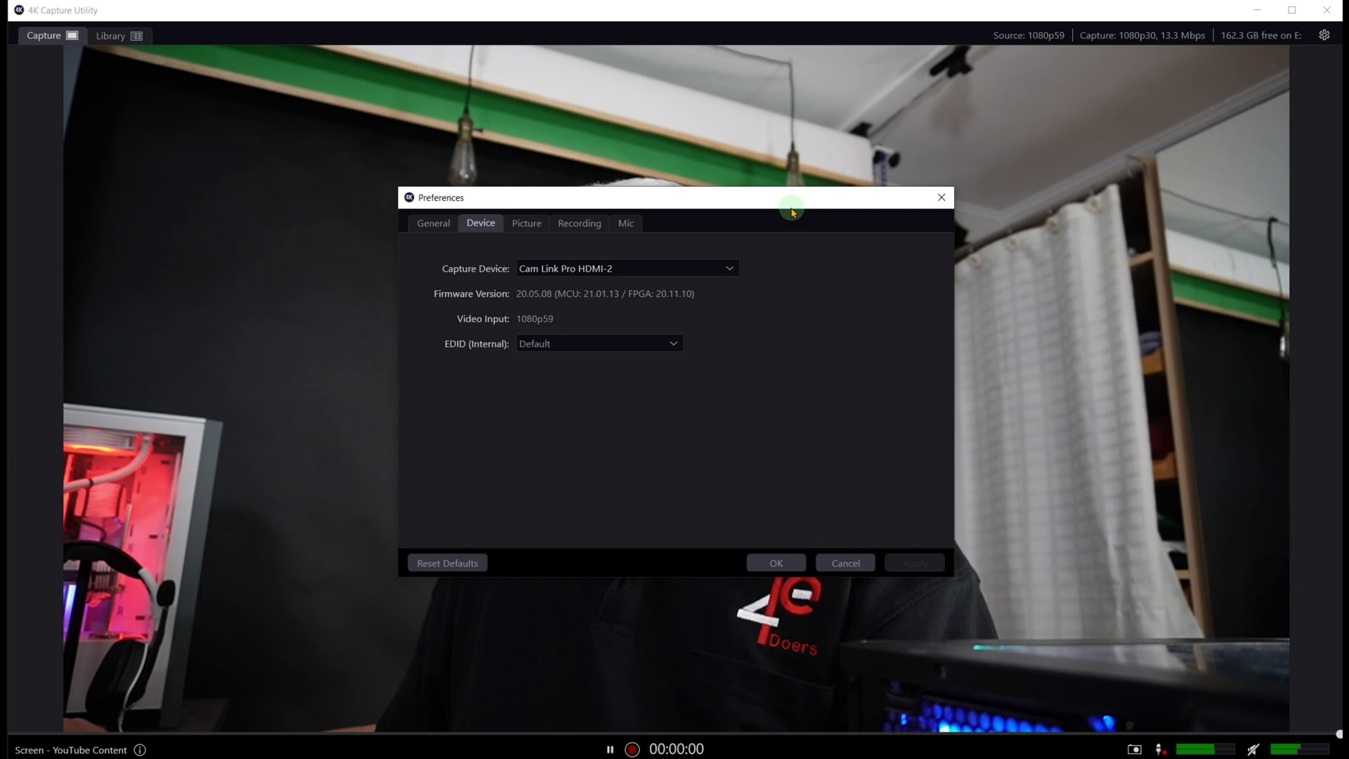
{"action": "left_click_drag", "start_coordinate": [791, 204], "coordinate": [1118, 298]}
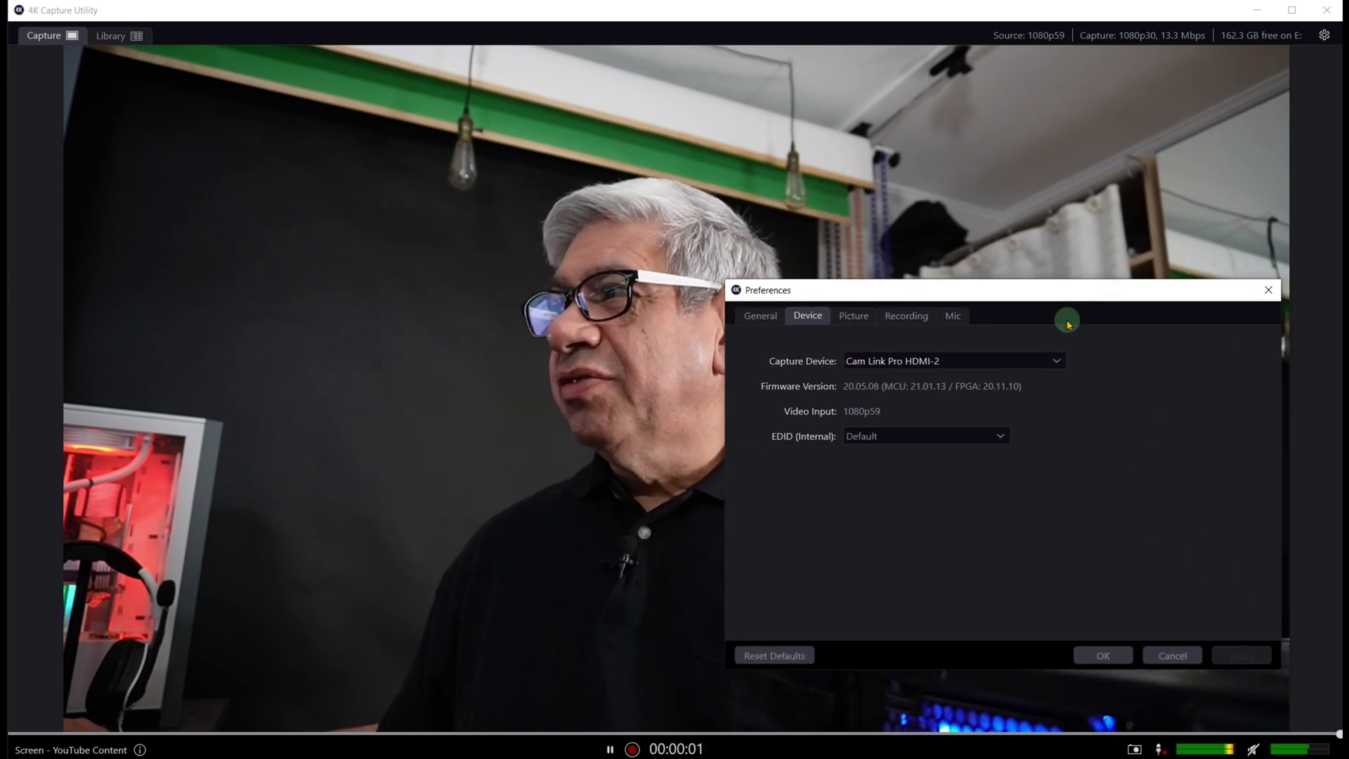
- Switch the capture device to Cam Link Pro HDMI-3, then to Cam Link Pro HDMI-1 / Multiview
{"action": "left_click", "coordinate": [1056, 362]}
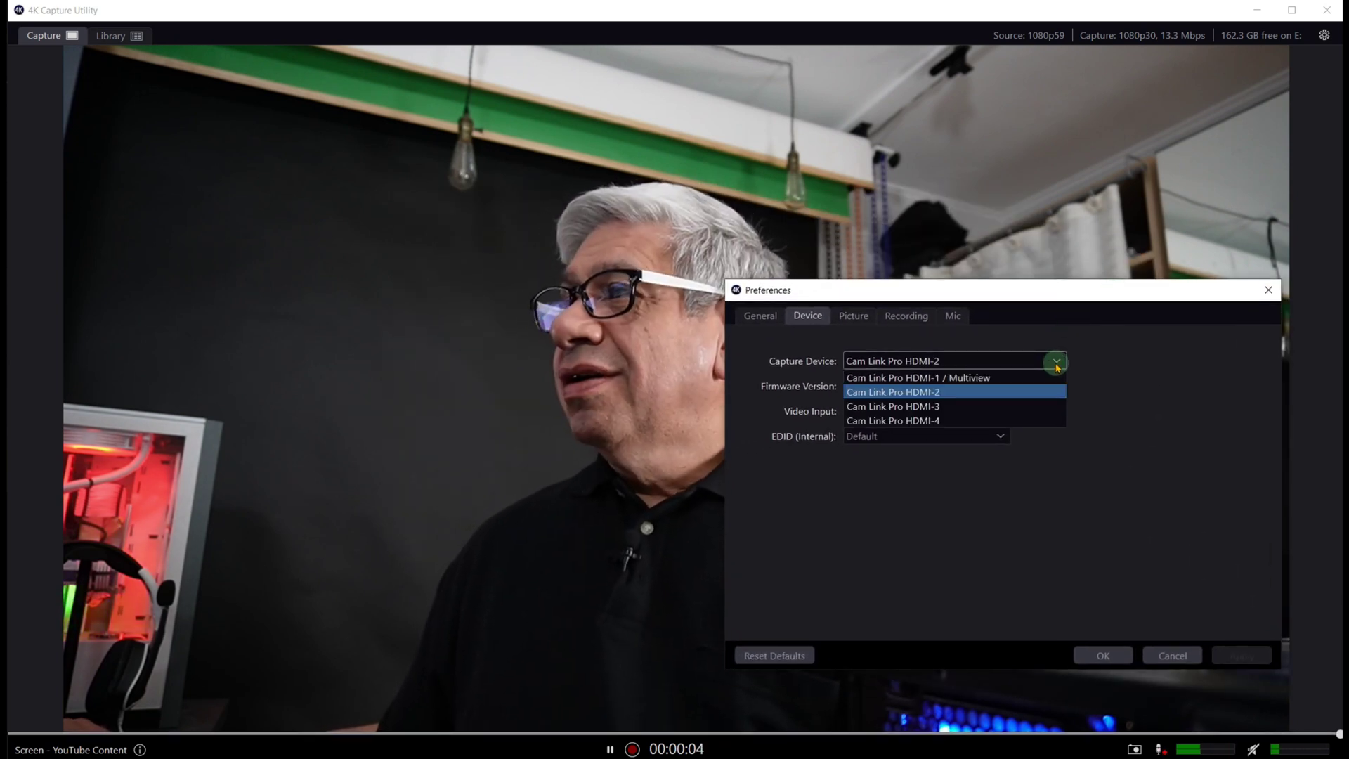
{"action": "left_click", "coordinate": [906, 406]}
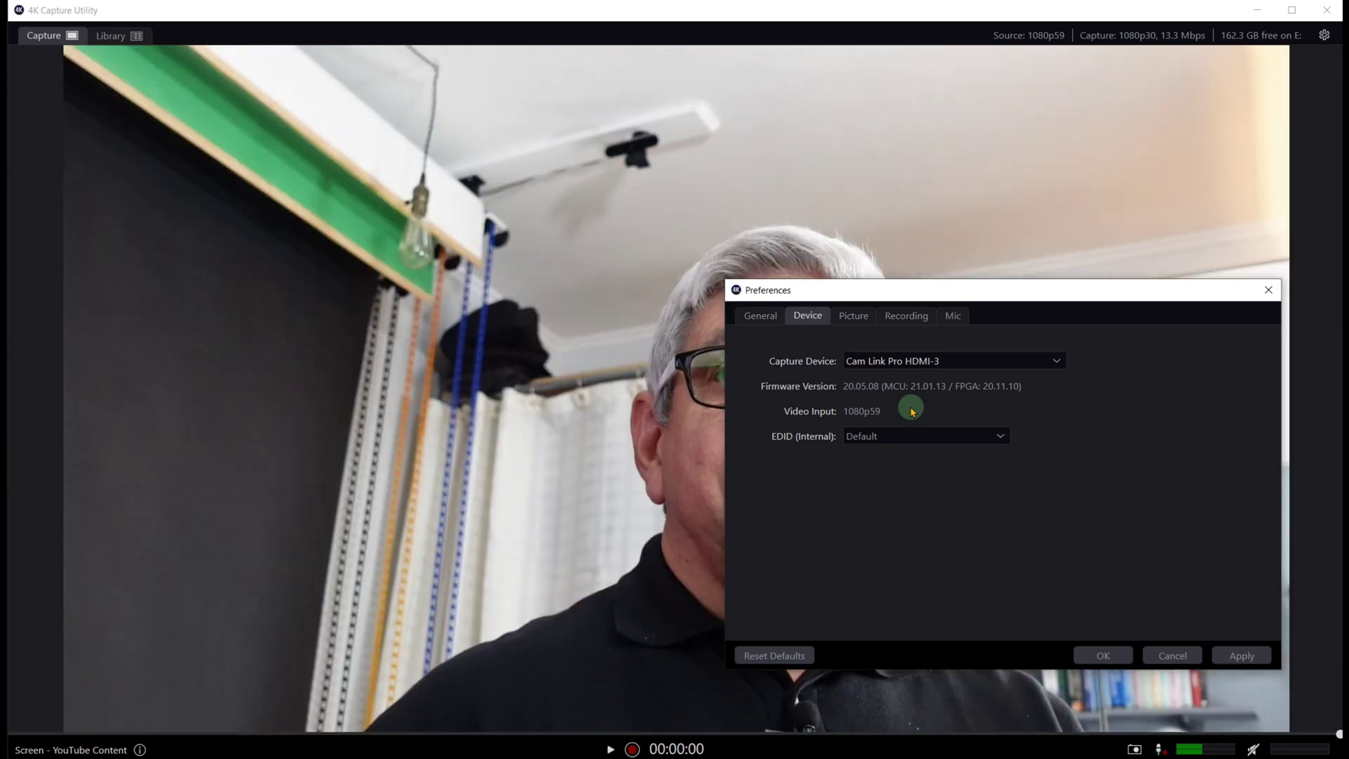
{"action": "left_click_drag", "start_coordinate": [965, 292], "coordinate": [304, 126]}
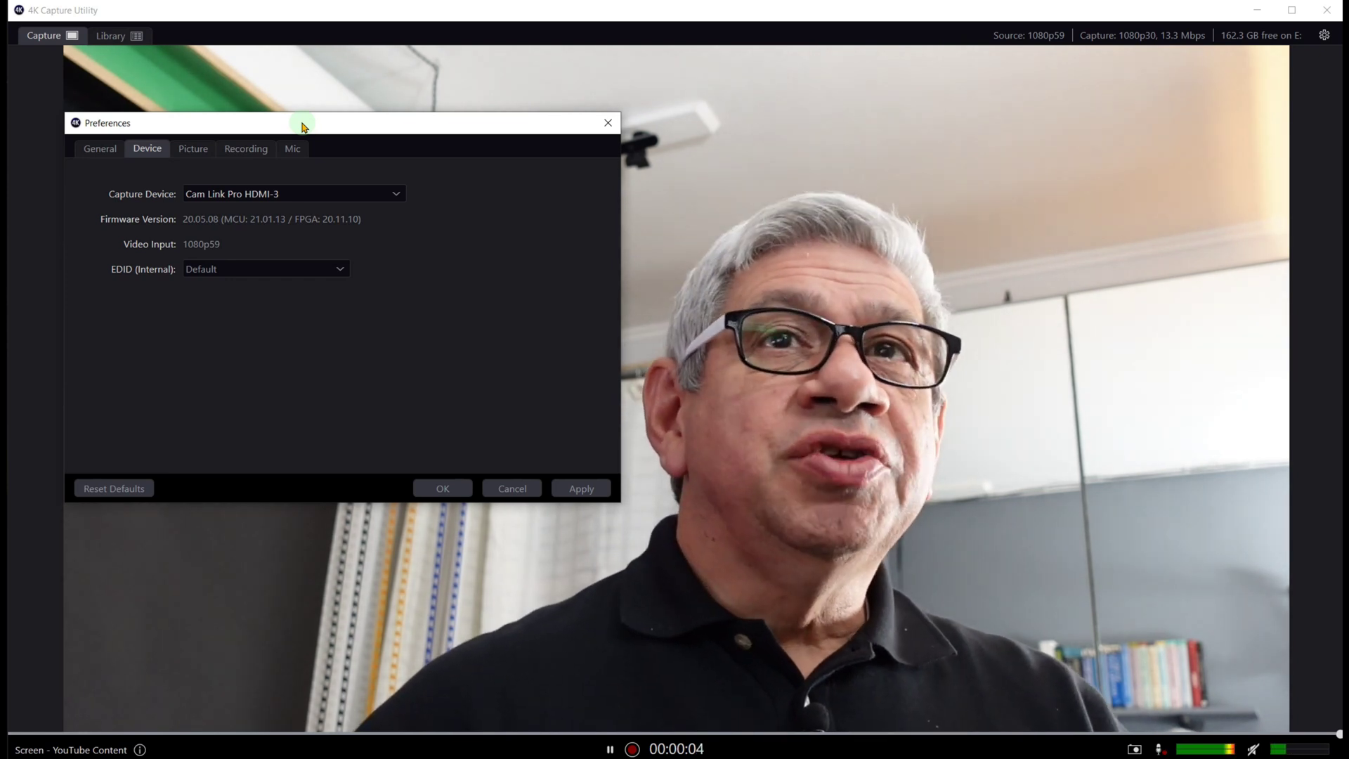
{"action": "left_click_drag", "start_coordinate": [304, 126], "coordinate": [294, 150]}
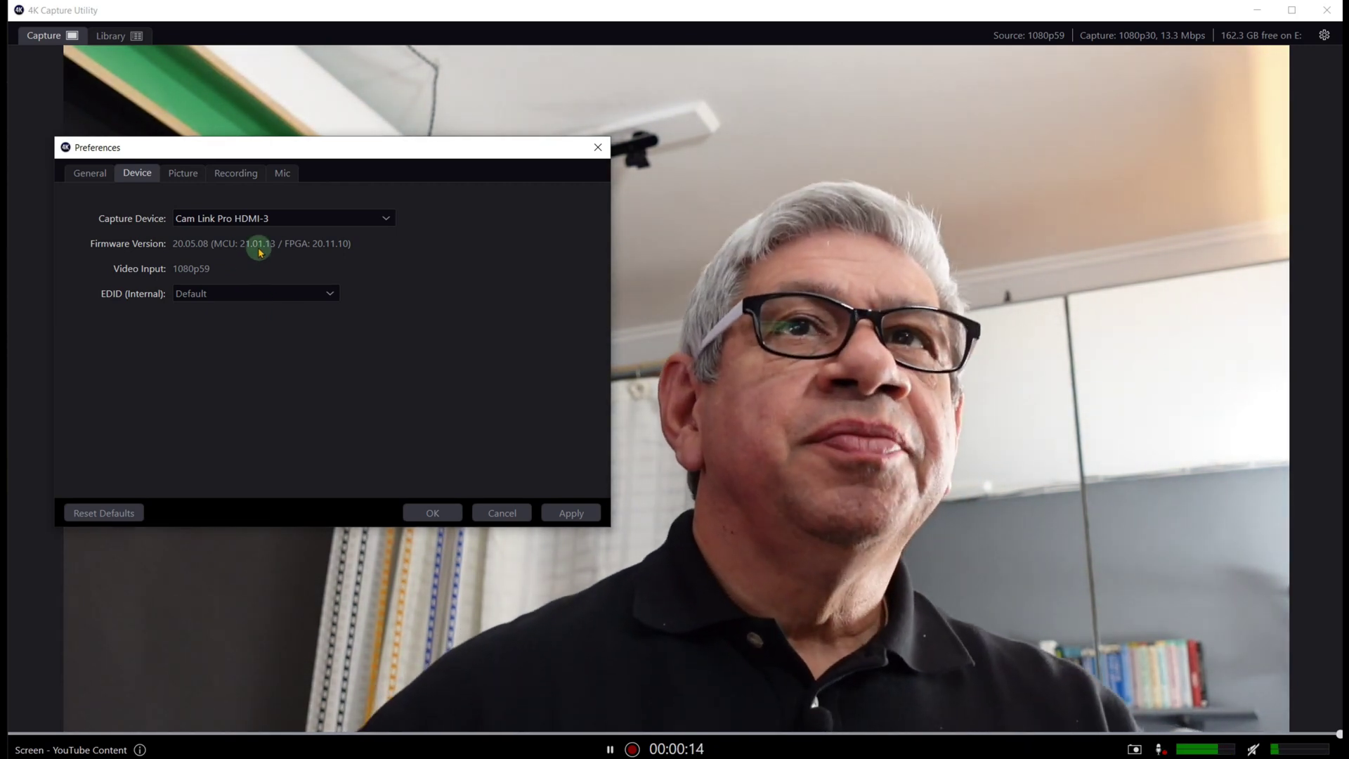
{"action": "left_click", "coordinate": [349, 220]}
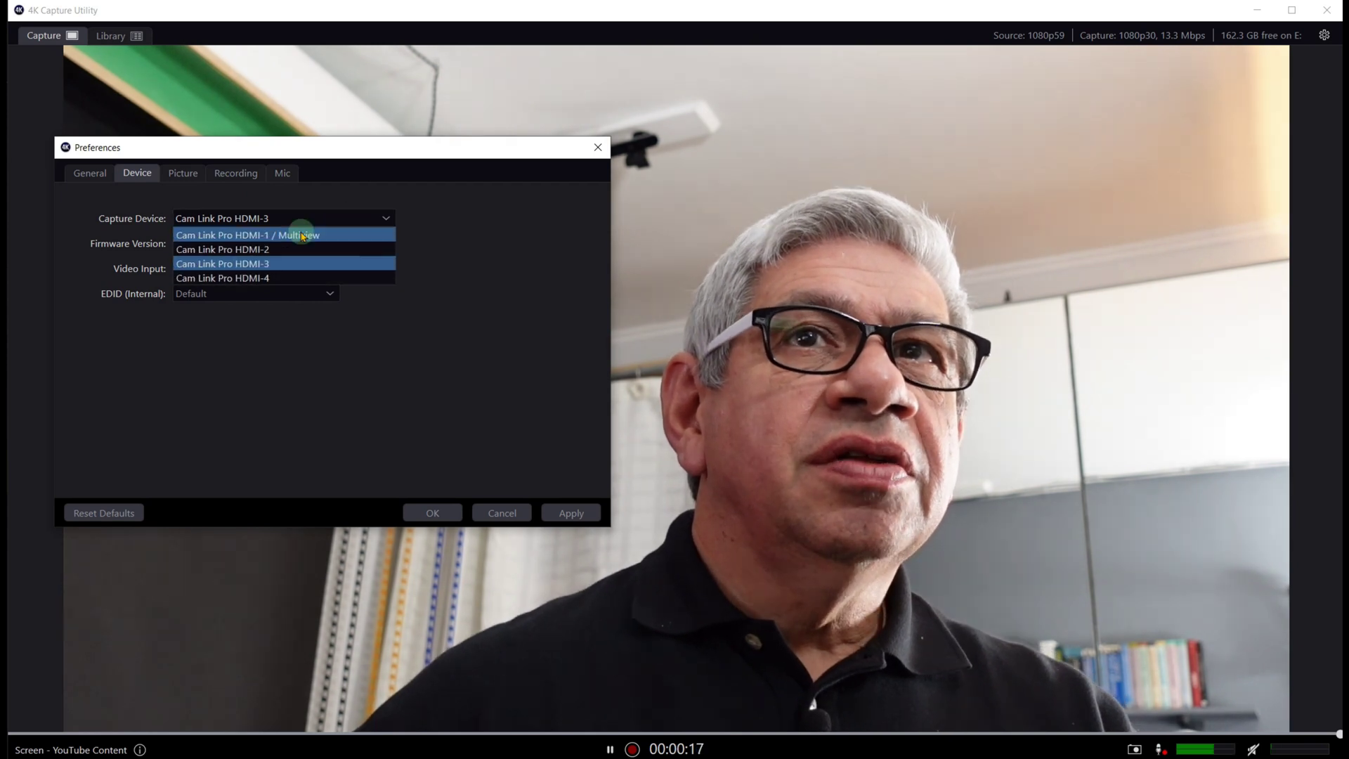
{"action": "left_click", "coordinate": [300, 245]}
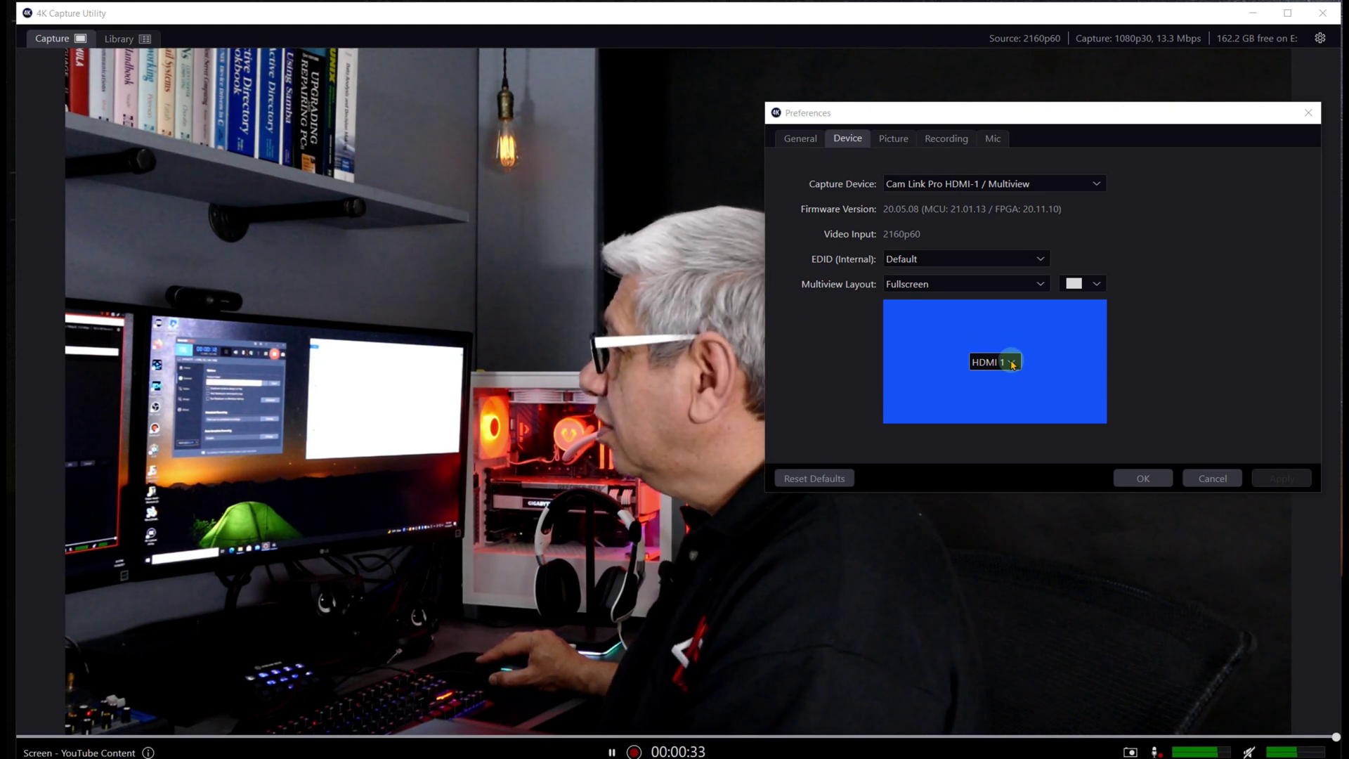
- Keep HDMI 1 as the main view input and switch the multiview layout to Picture-in-Picture
{"action": "left_click", "coordinate": [1013, 362]}
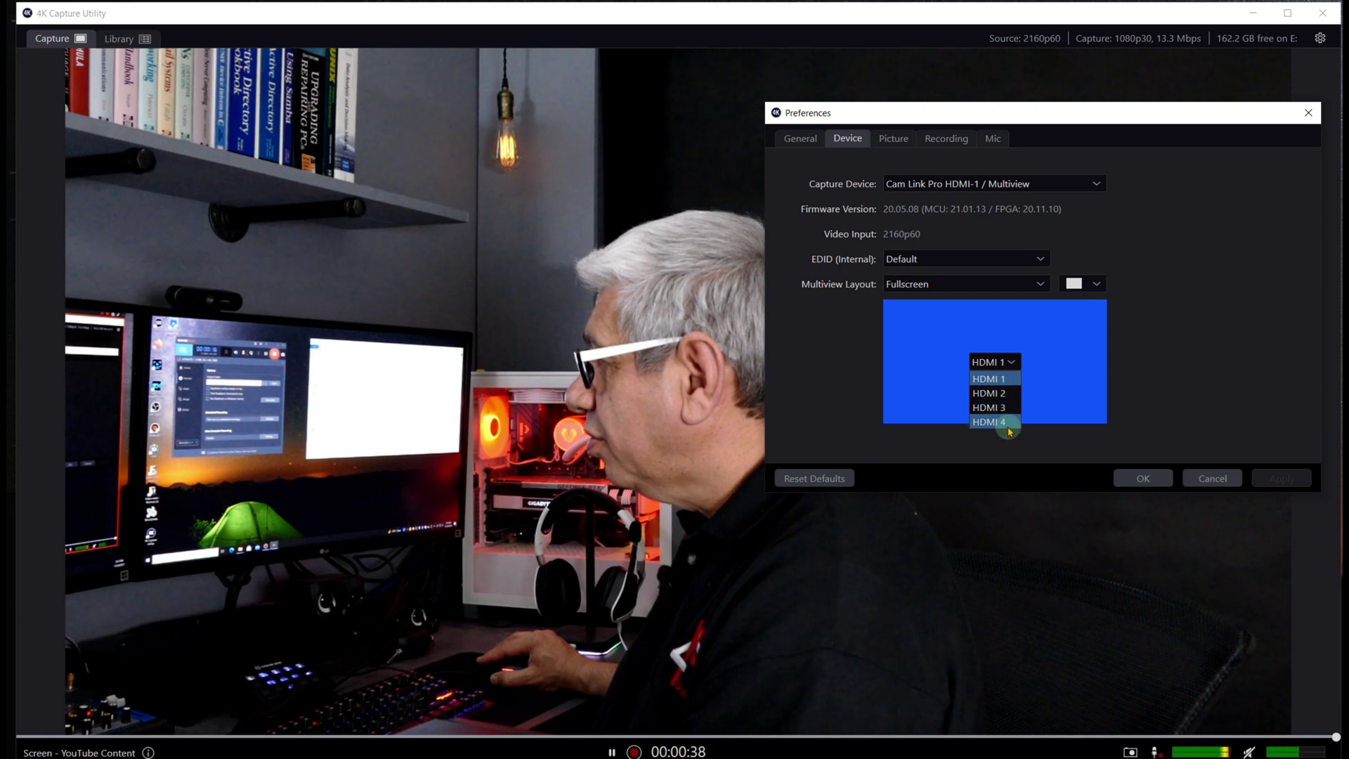
{"action": "left_click", "coordinate": [1043, 284]}
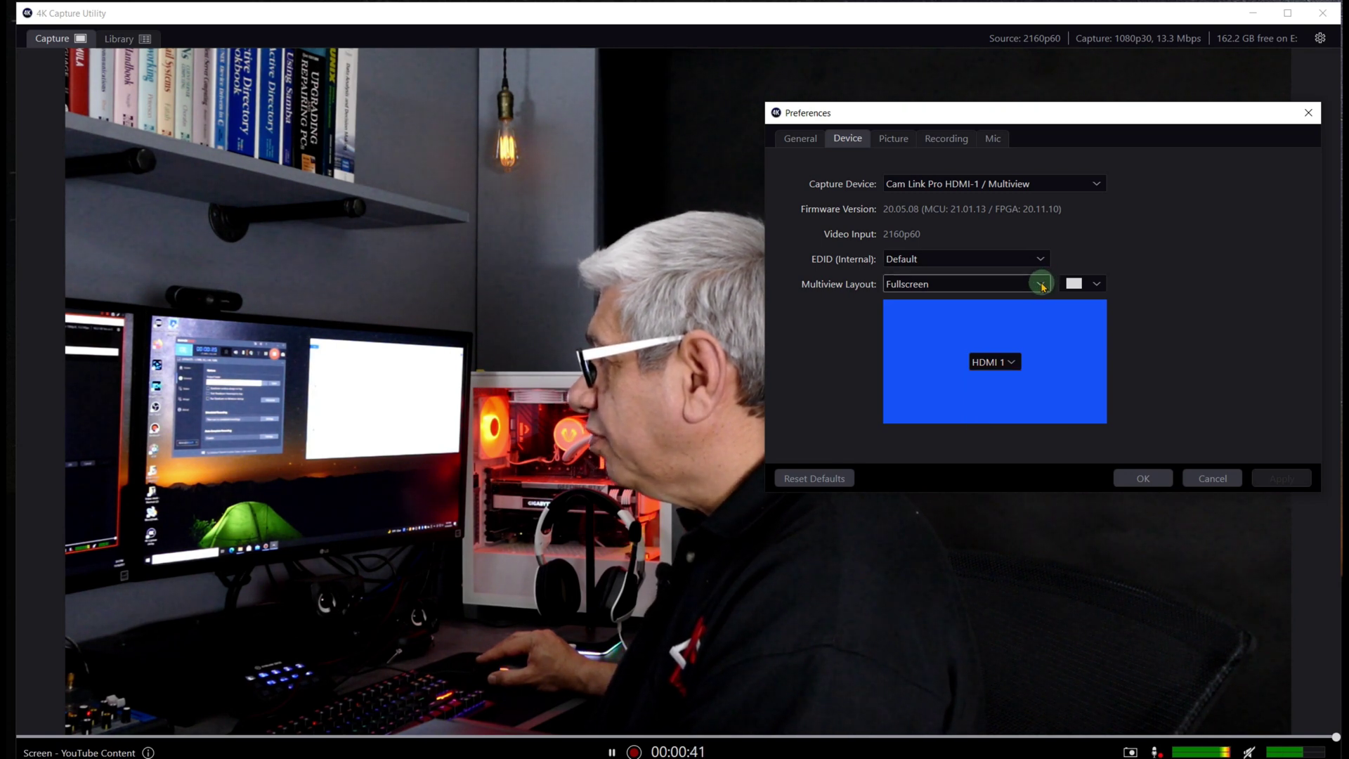
{"action": "left_click", "coordinate": [1041, 284]}
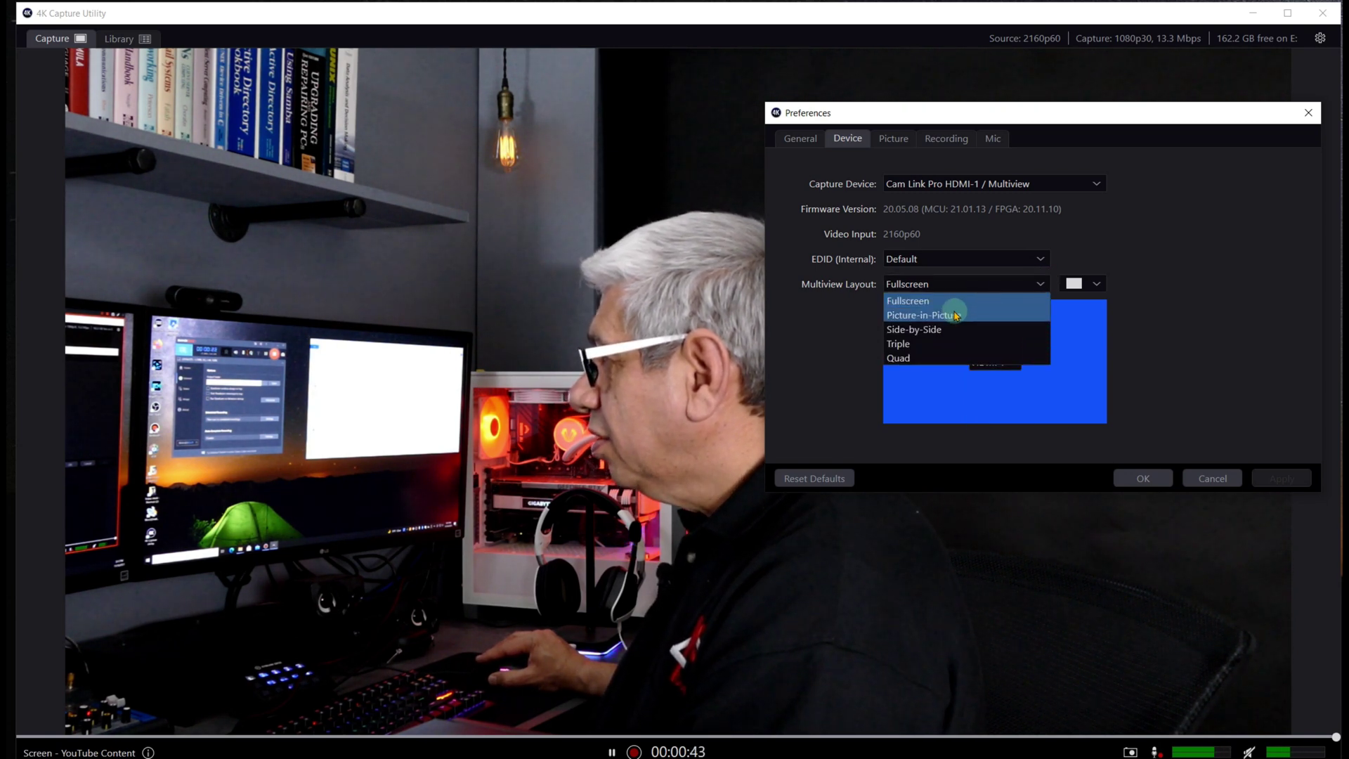
{"action": "left_click", "coordinate": [954, 315]}
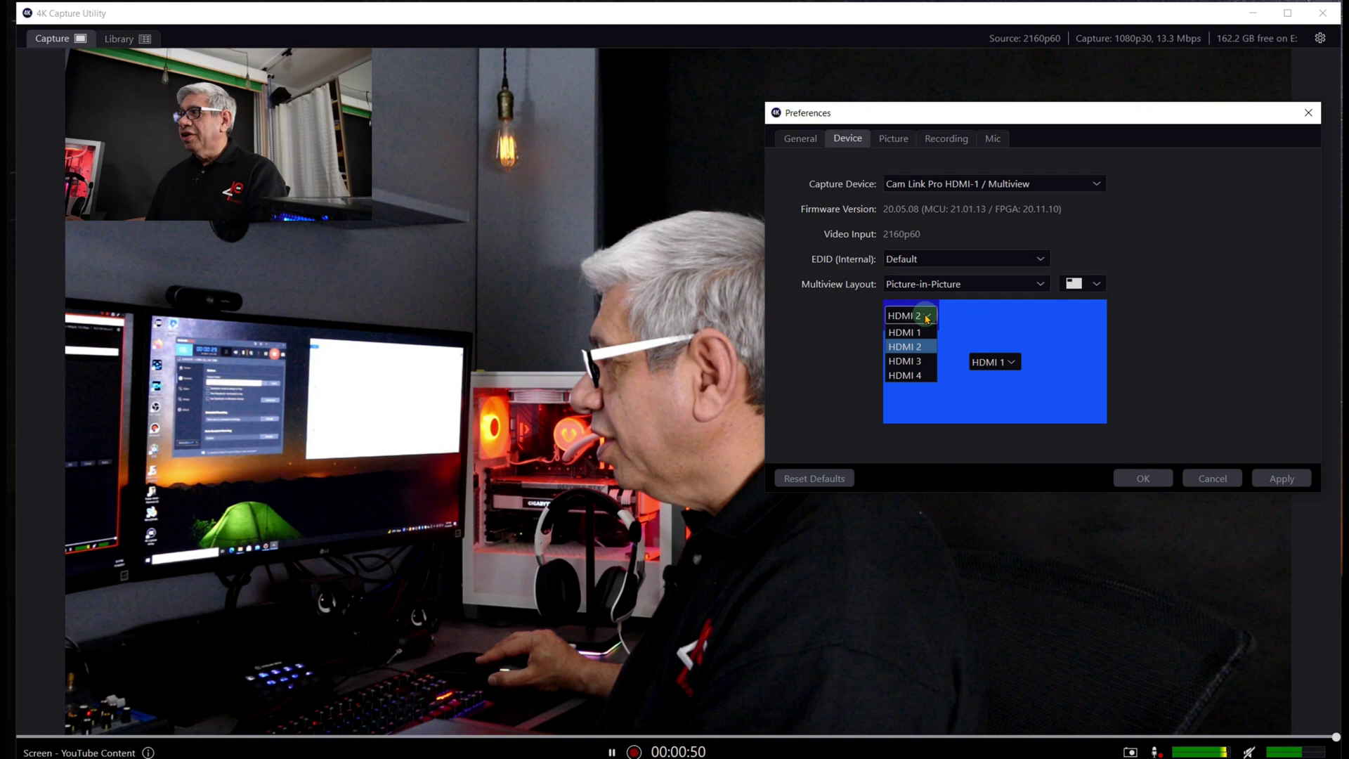
- Show HDMI 3 in the inset, then change the multiview layout to Side-by-Side
{"action": "left_click", "coordinate": [914, 360]}
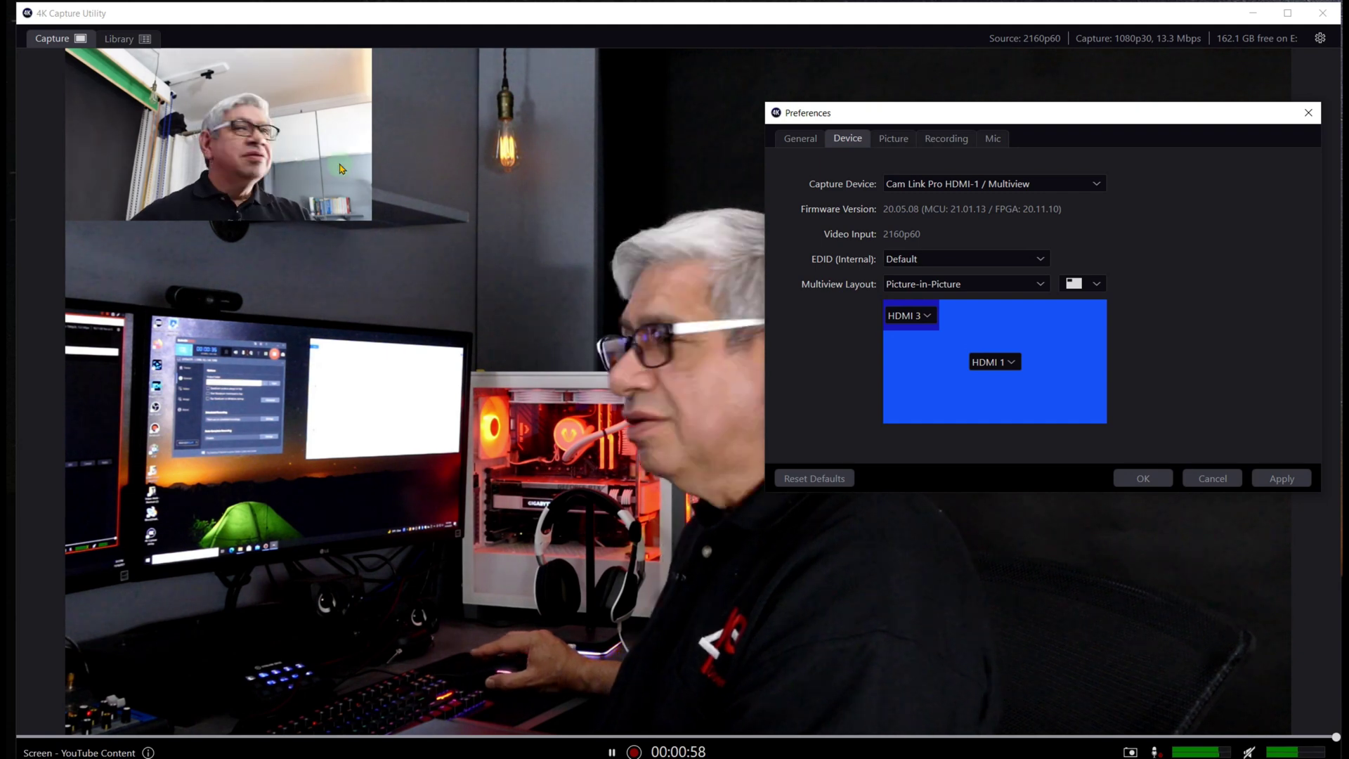
{"action": "left_click", "coordinate": [1042, 284]}
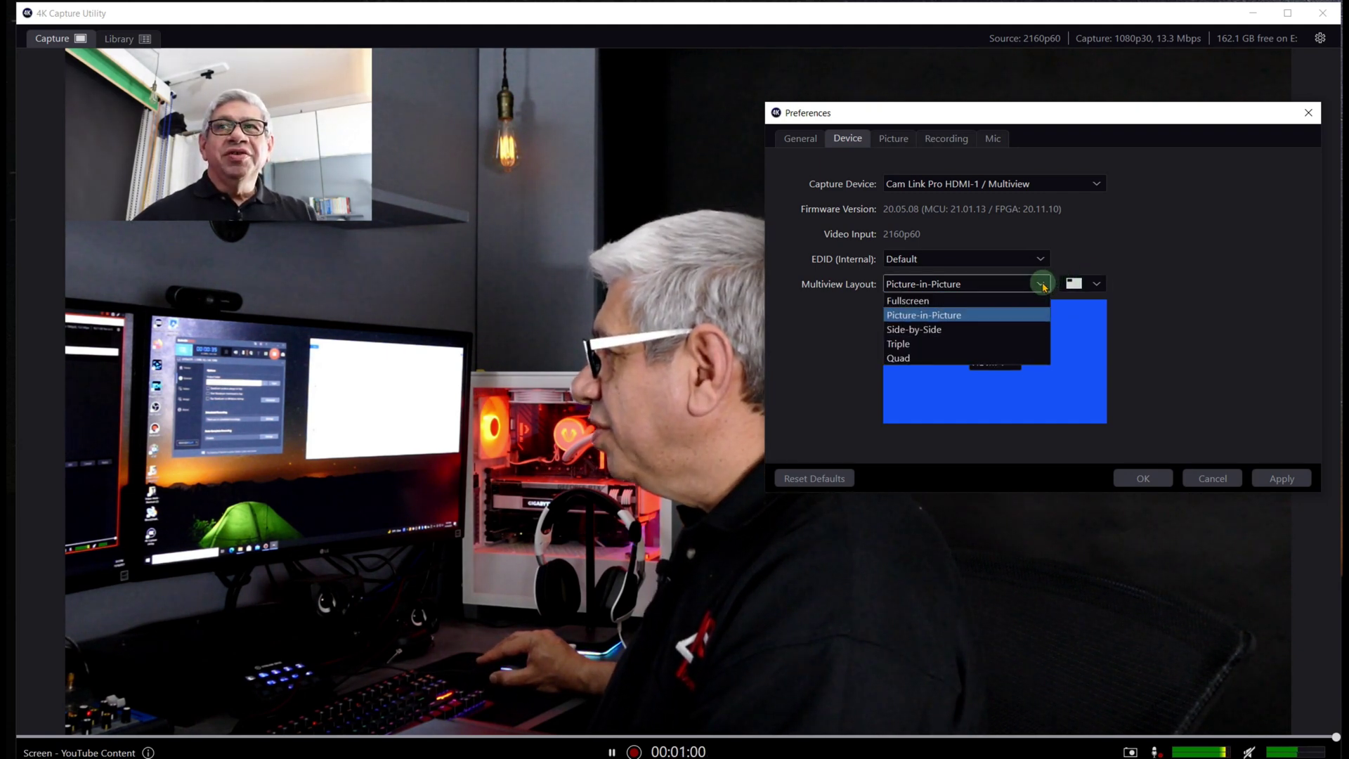
{"action": "left_click", "coordinate": [926, 330]}
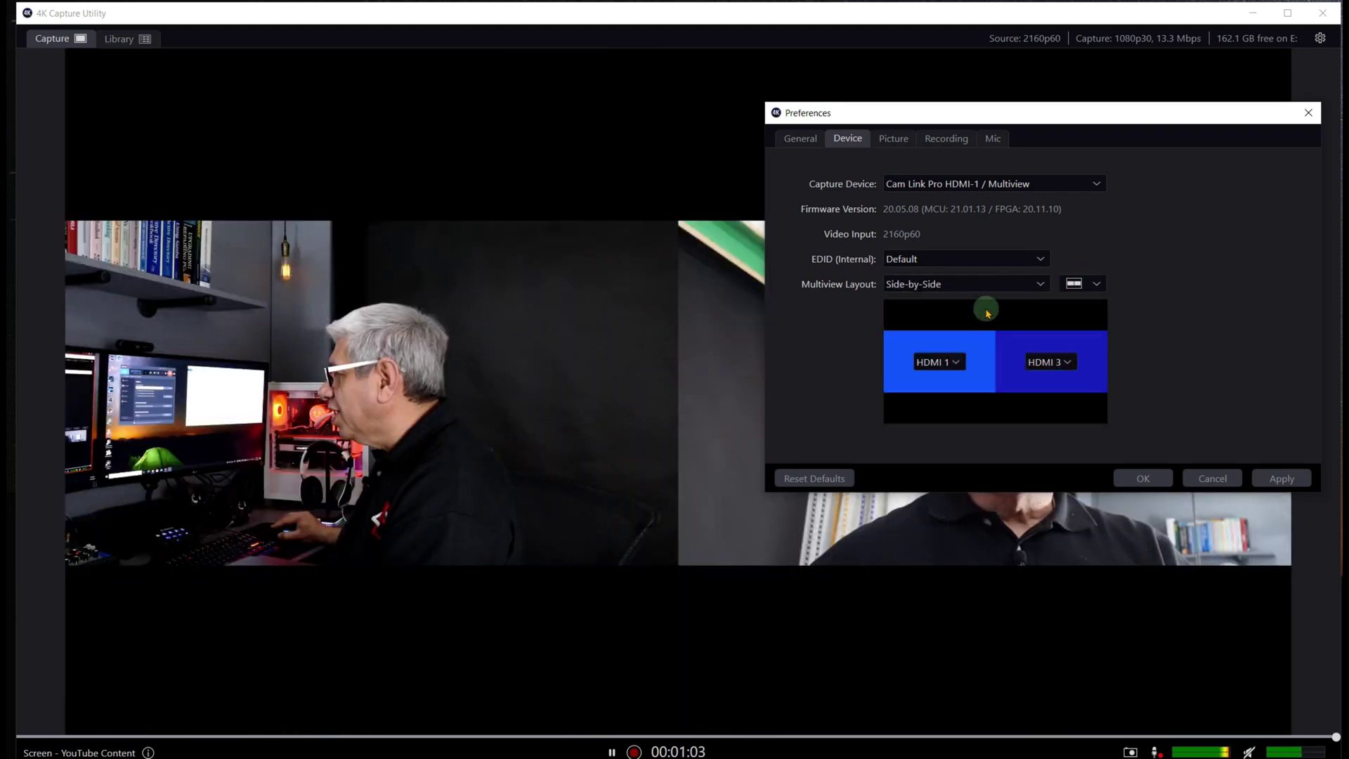
- Set the multiview layout to Quad, showing HDMI 1, HDMI 3, HDMI 4 and HDMI 3 panes
{"action": "left_click", "coordinate": [1041, 285]}
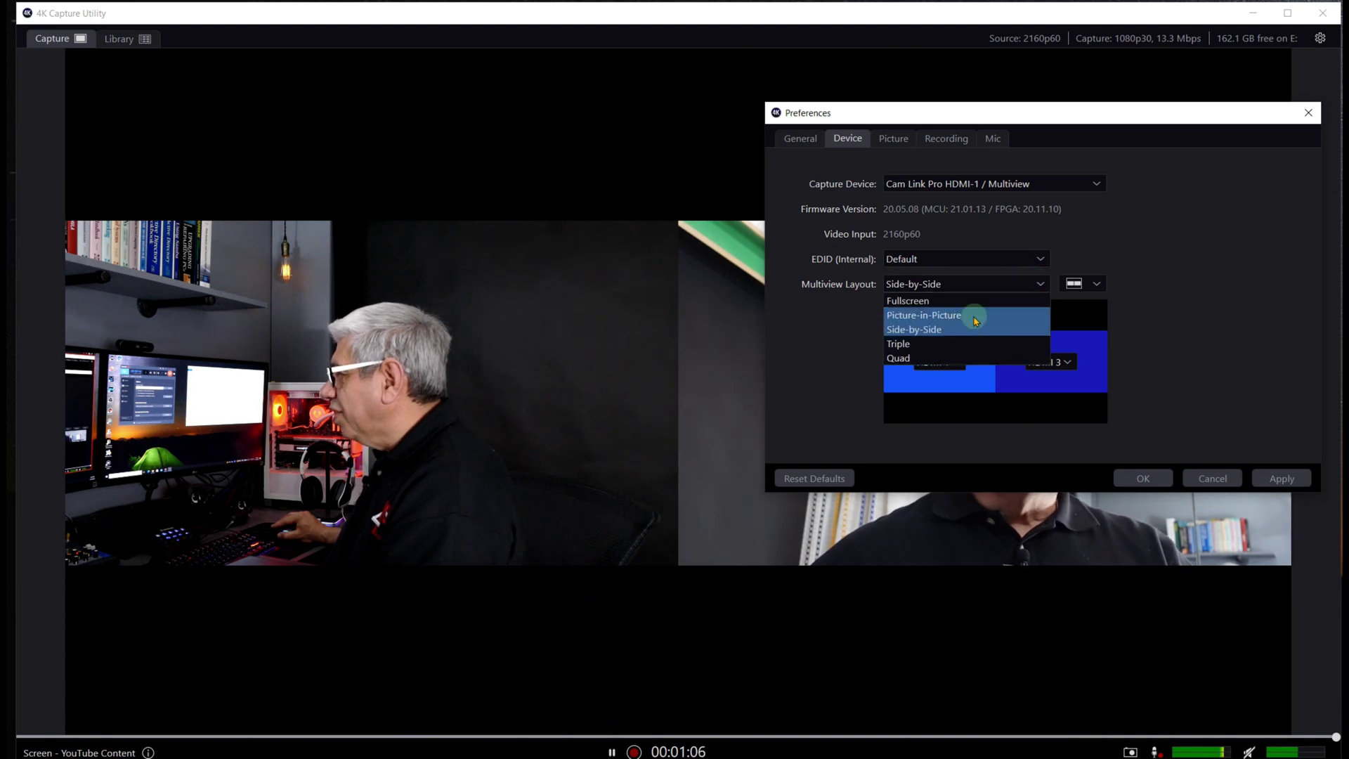
{"action": "left_click", "coordinate": [929, 357]}
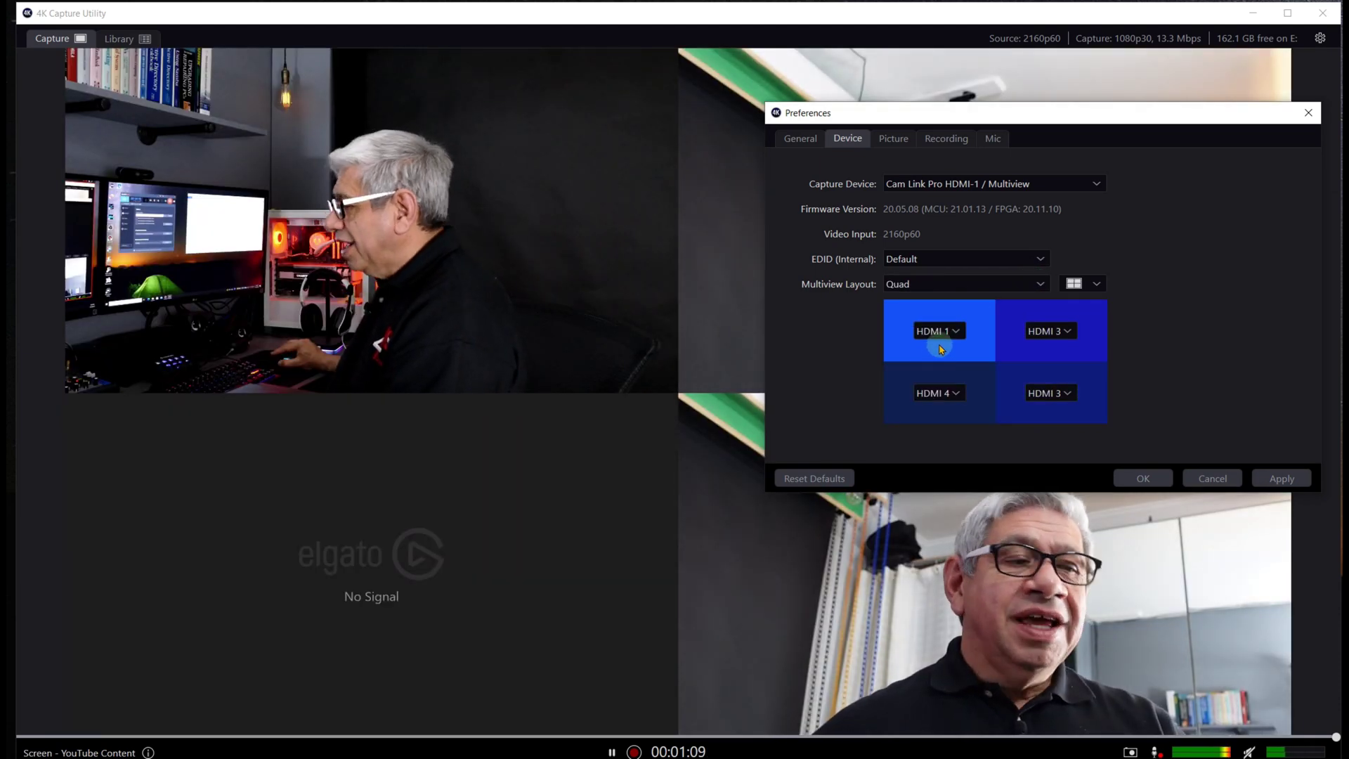